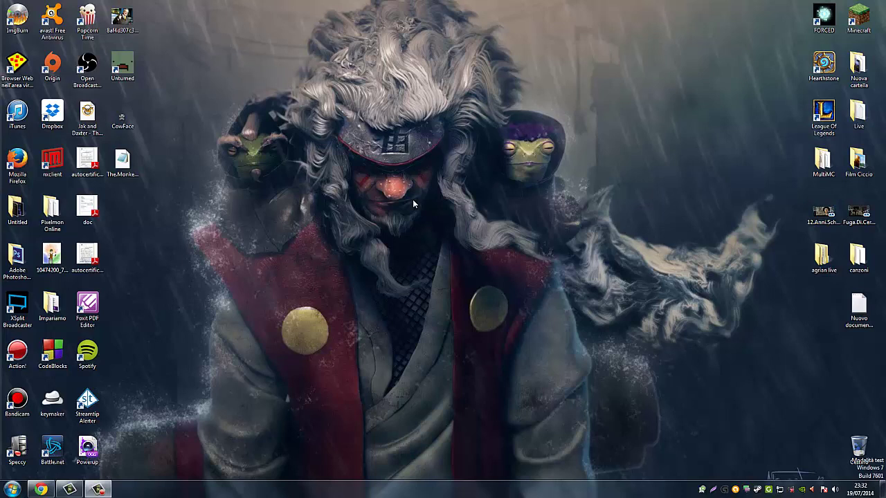
# - Switch to Chrome and load the Minecraft Forge downloads page at files.minecraftforge.net
pyautogui.click(41, 490)
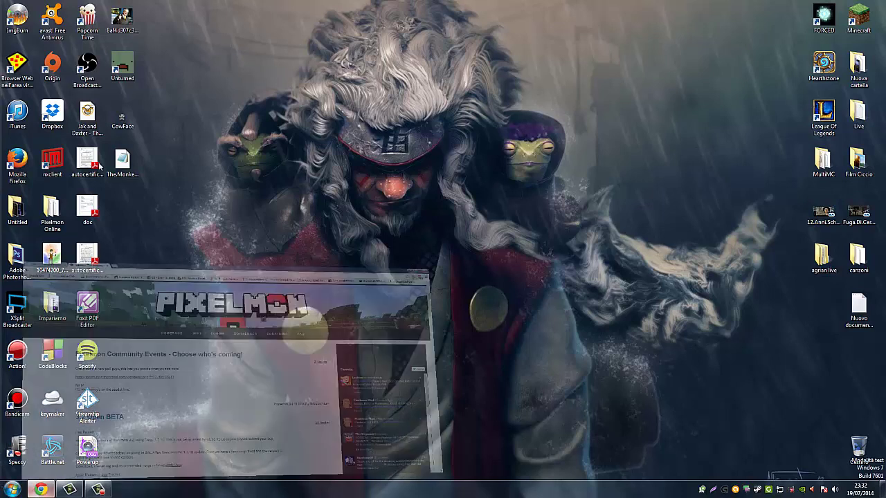
pyautogui.click(46, 6)
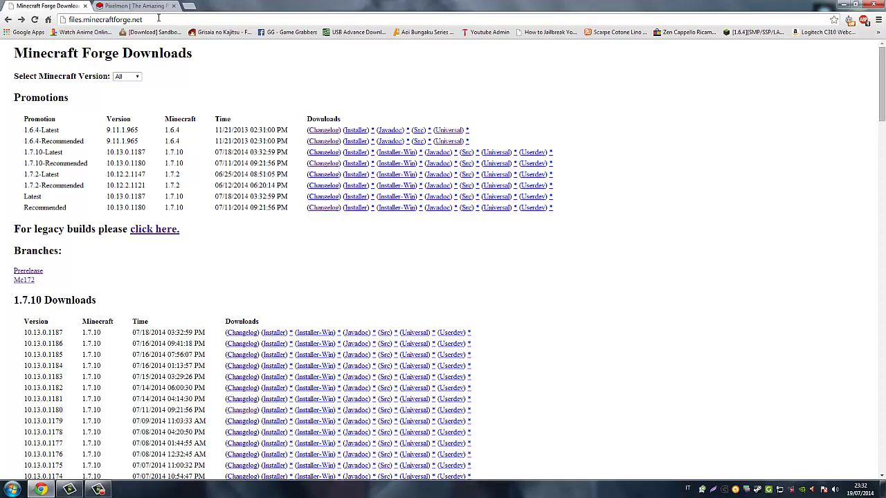
pyautogui.click(158, 18)
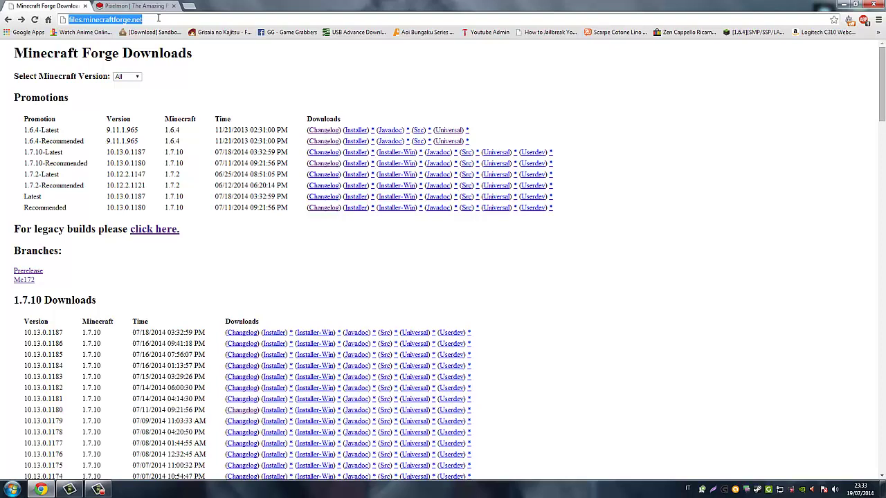
pyautogui.click(158, 18)
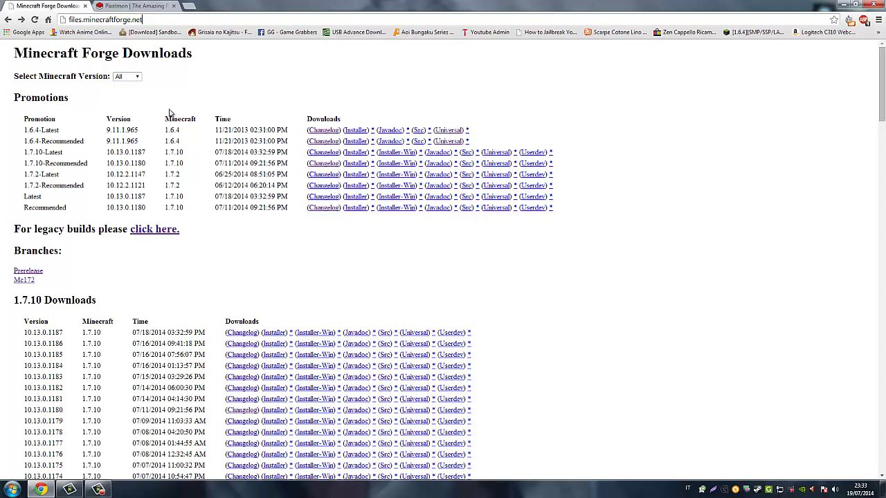
pyautogui.press('Return')
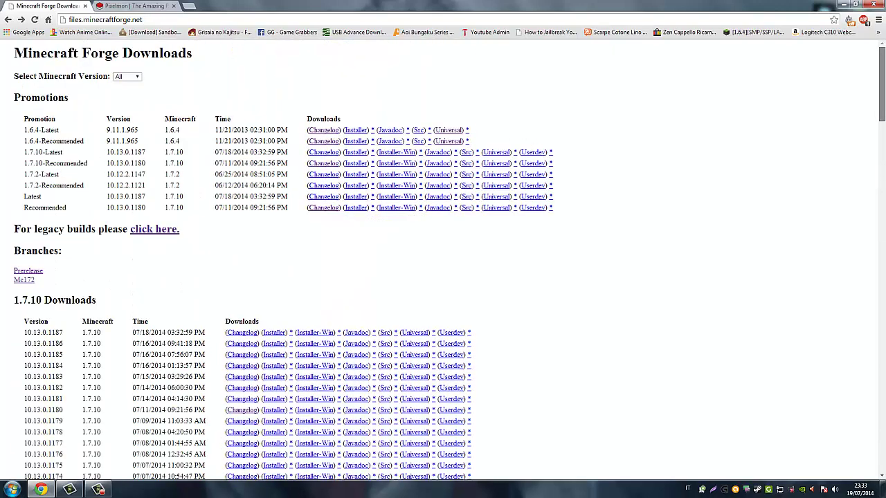
# - Download the Forge 9.11.1.965 installer for Minecraft 1.6.4, keep the file, launch it and dismiss the browser window
pyautogui.press('End')
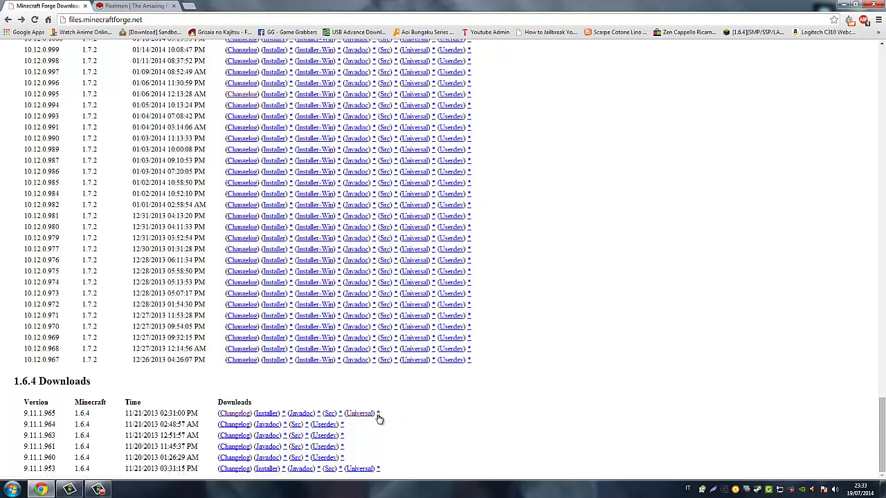
pyautogui.click(285, 416)
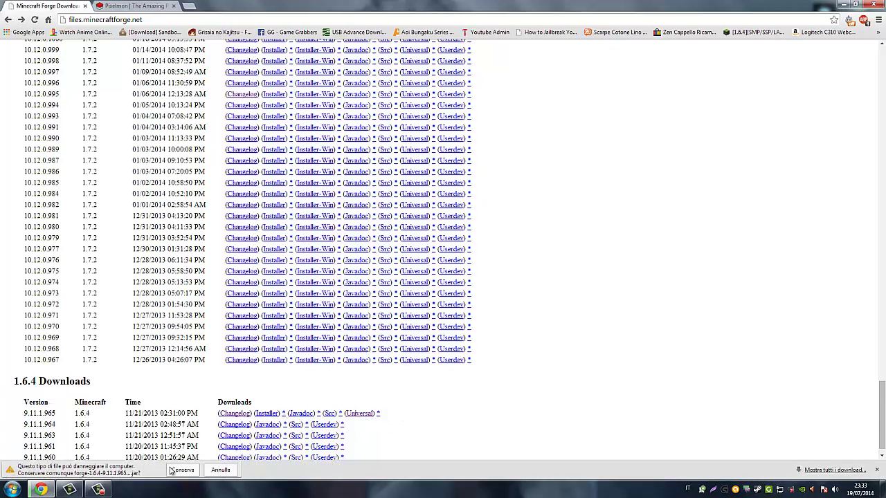
pyautogui.click(181, 470)
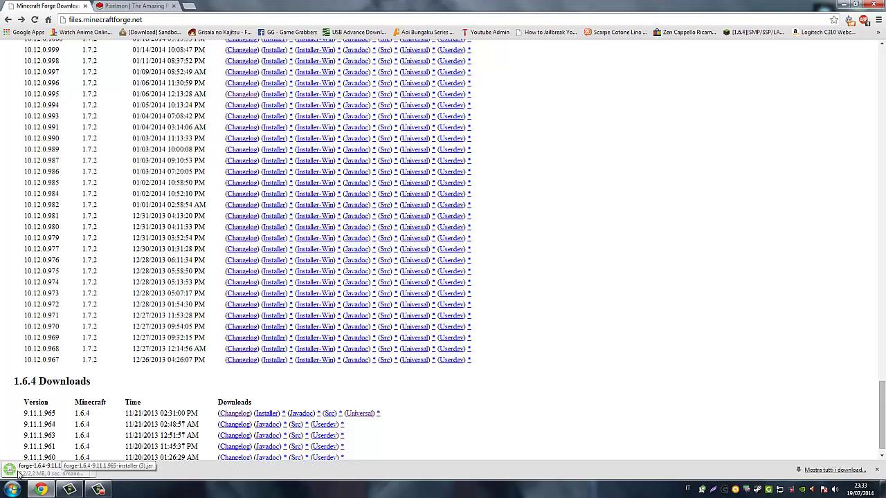
pyautogui.click(64, 470)
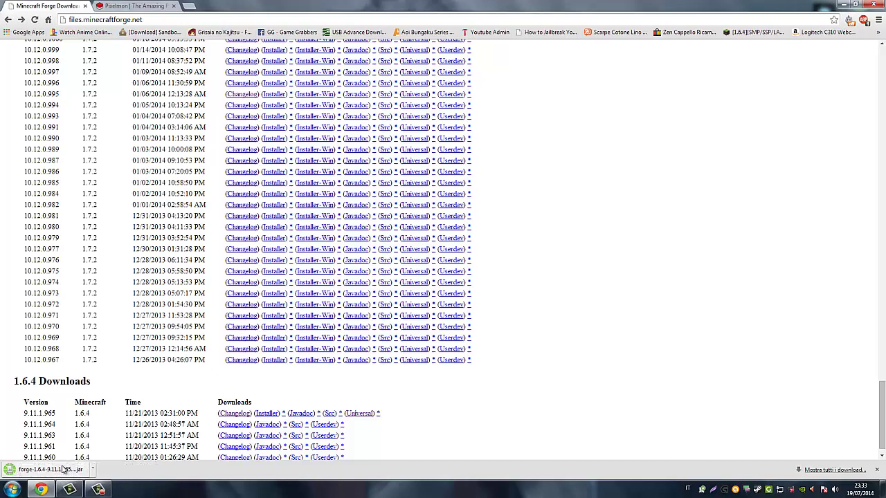
pyautogui.click(871, 4)
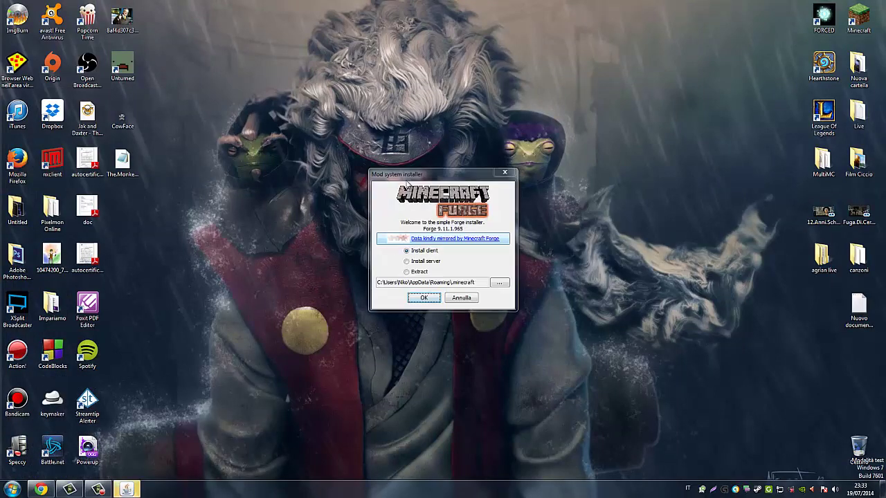
# - Choose the server installation in the Forge installer and create a desktop folder named "server"
pyautogui.moveTo(410, 177); pyautogui.dragTo(409, 162)
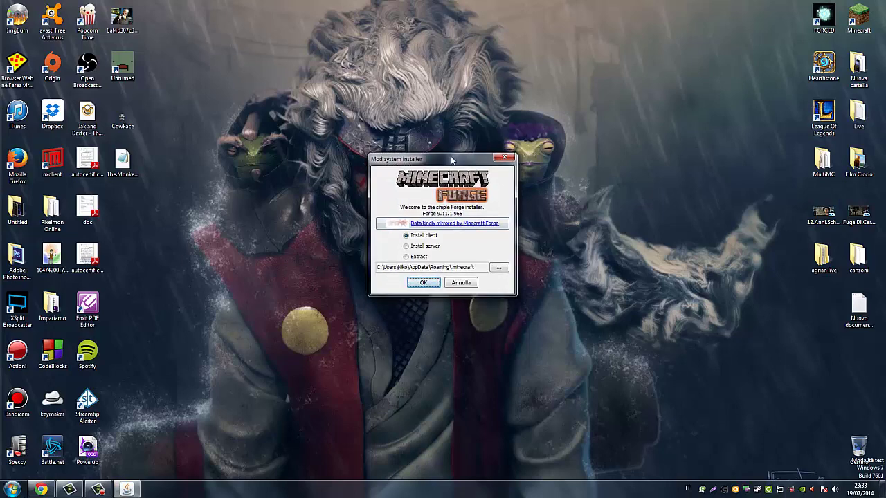
pyautogui.click(414, 248)
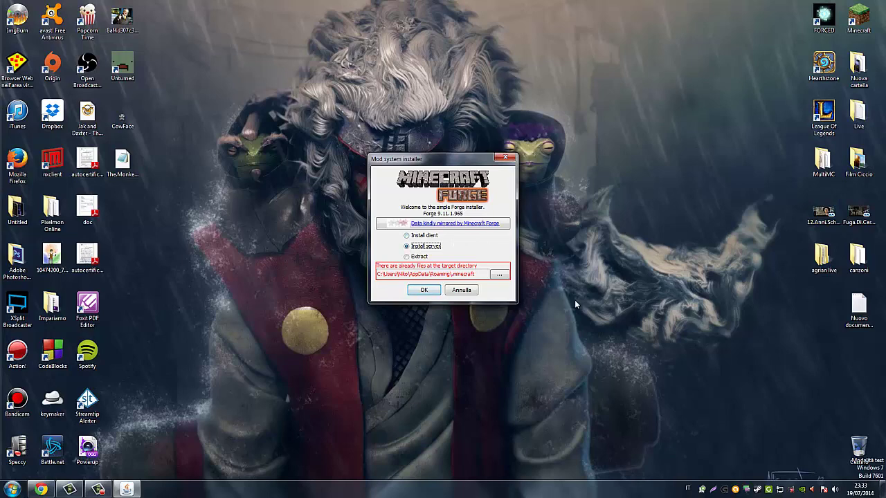
pyautogui.rightClick(309, 209)
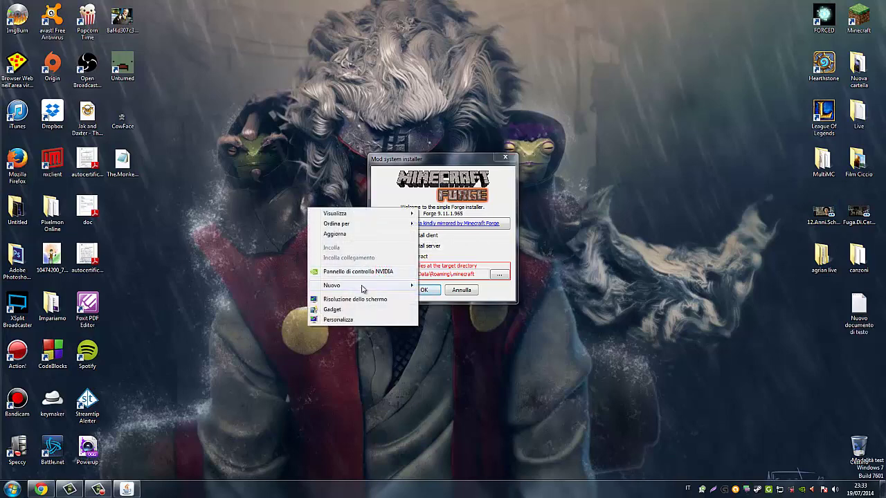
pyautogui.moveTo(365, 285)
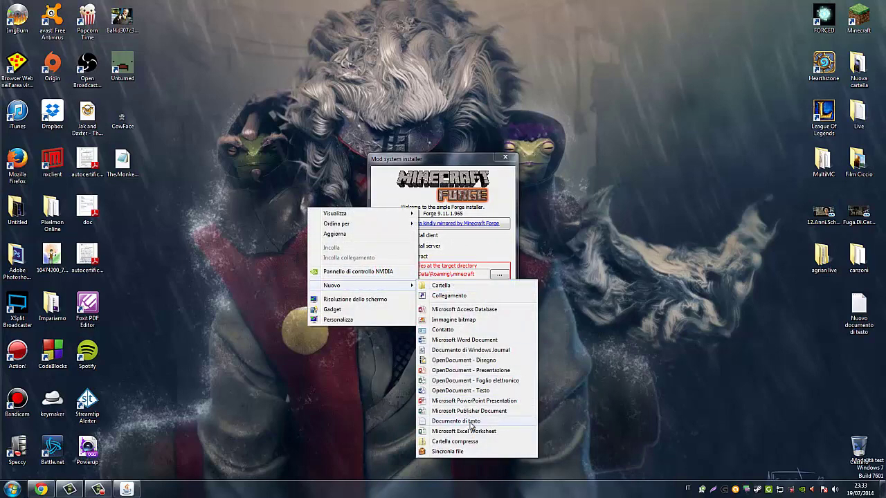
pyautogui.click(441, 287)
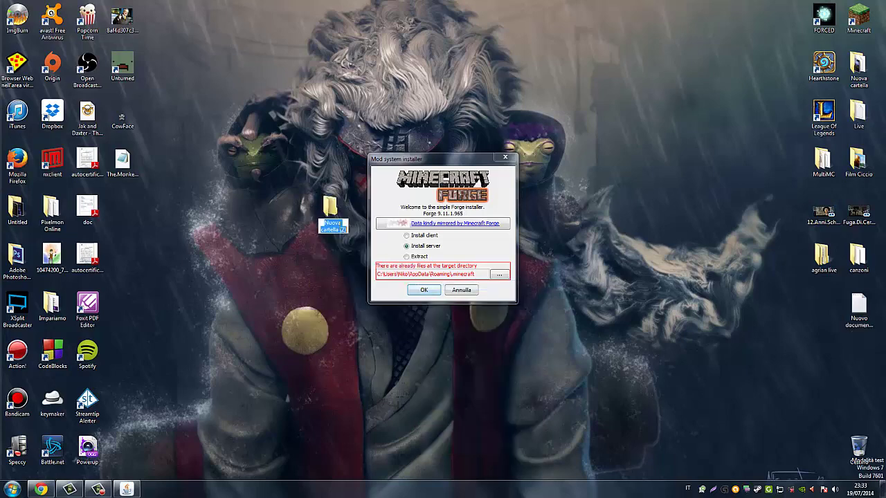
pyautogui.write('server')
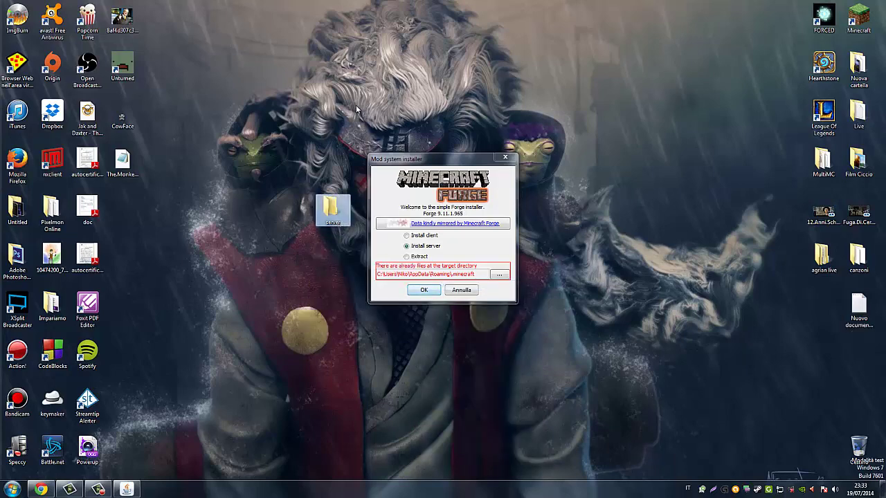
pyautogui.press('Return')
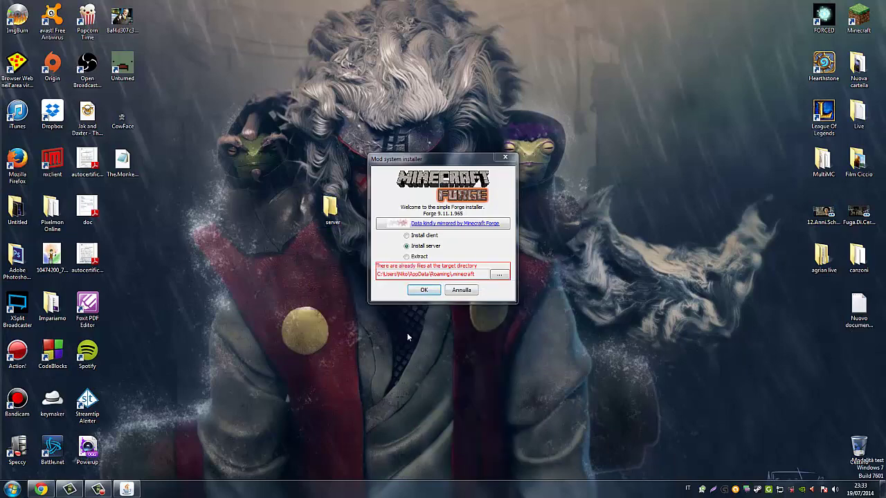
# - Set the Forge installation target to the desktop's server folder and run the installation through to its end
pyautogui.click(498, 277)
pyautogui.click(331, 204)
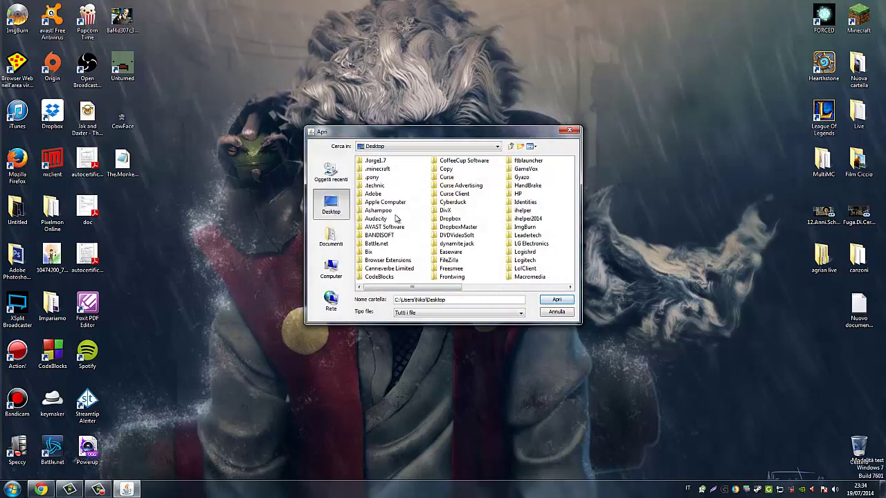
pyautogui.click(372, 268)
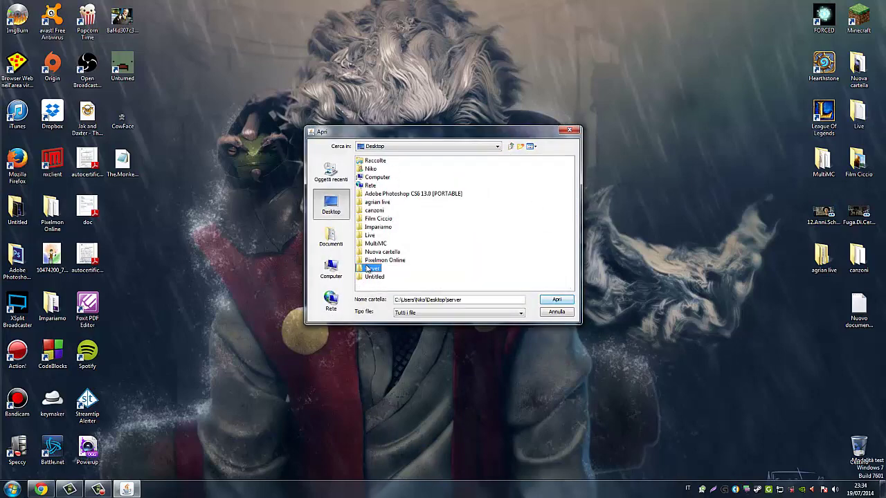
pyautogui.click(558, 302)
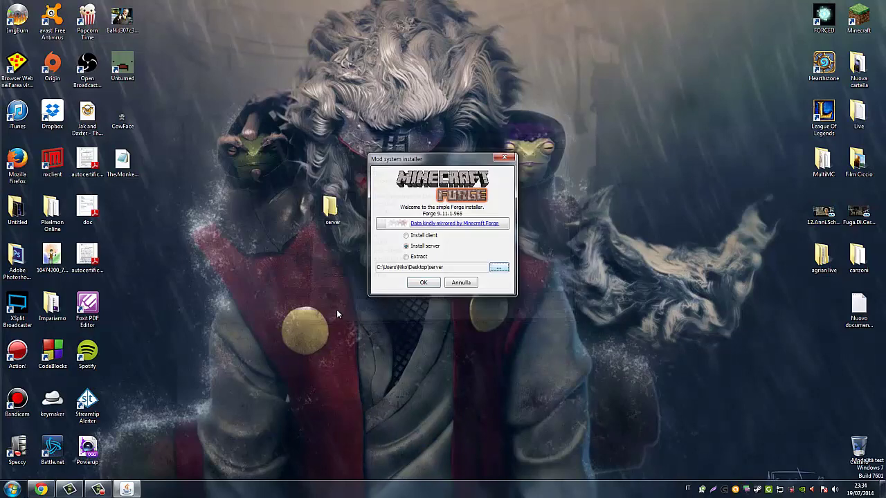
pyautogui.click(420, 282)
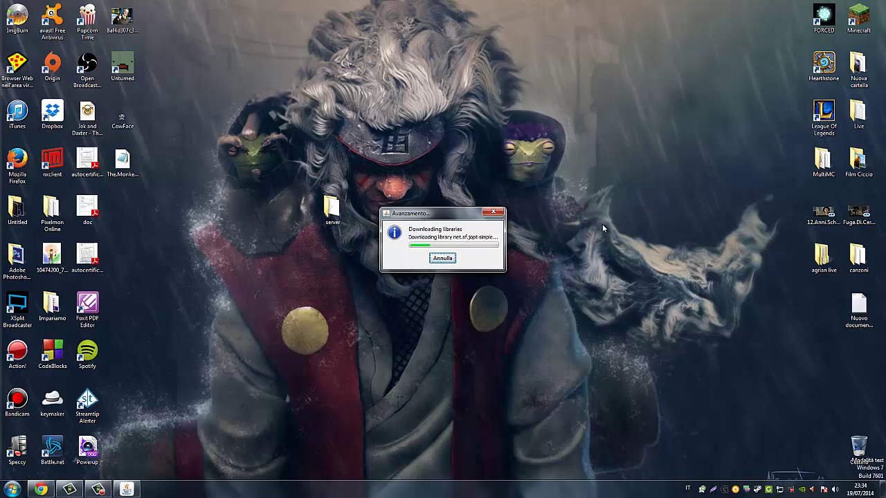
pyautogui.click(440, 254)
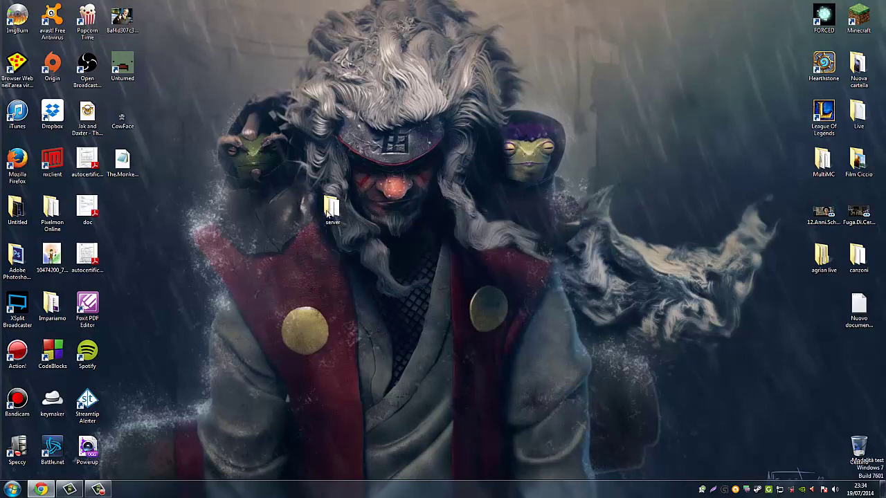
# - Open the desktop's server folder and widen the name column to show the full Forge universal file name
pyautogui.doubleClick(331, 205)
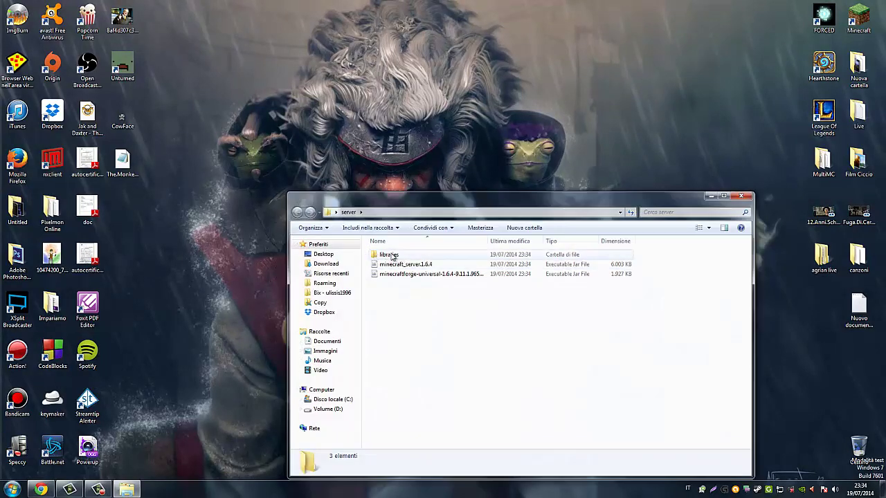
pyautogui.click(414, 265)
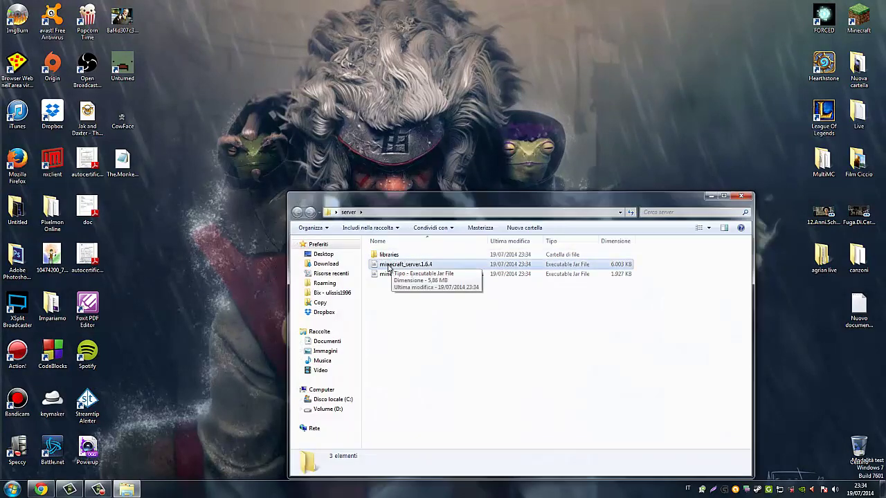
pyautogui.click(426, 275)
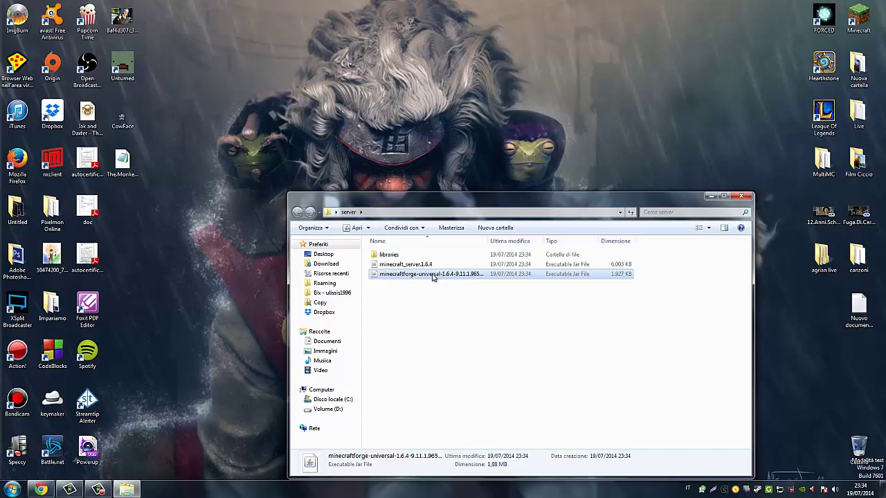
pyautogui.moveTo(488, 241); pyautogui.dragTo(532, 241)
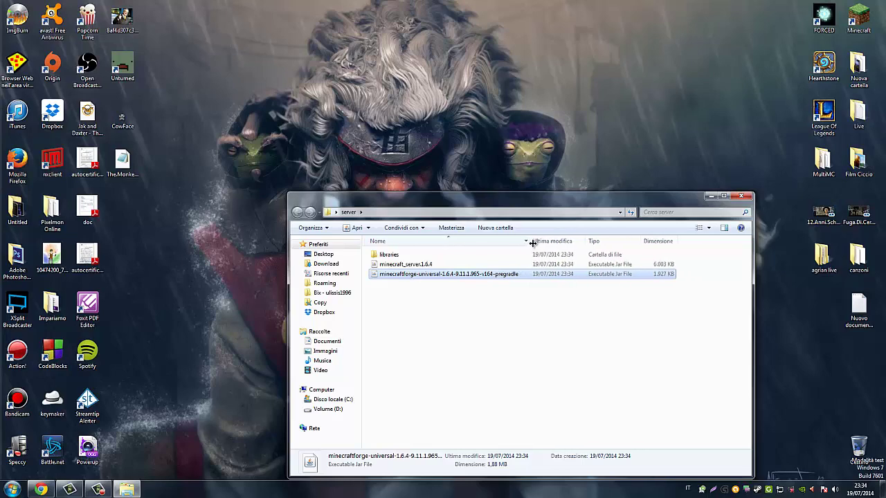
# - Rename the minecraftforge-universal jar file as "server"
pyautogui.rightClick(447, 274)
pyautogui.click(475, 451)
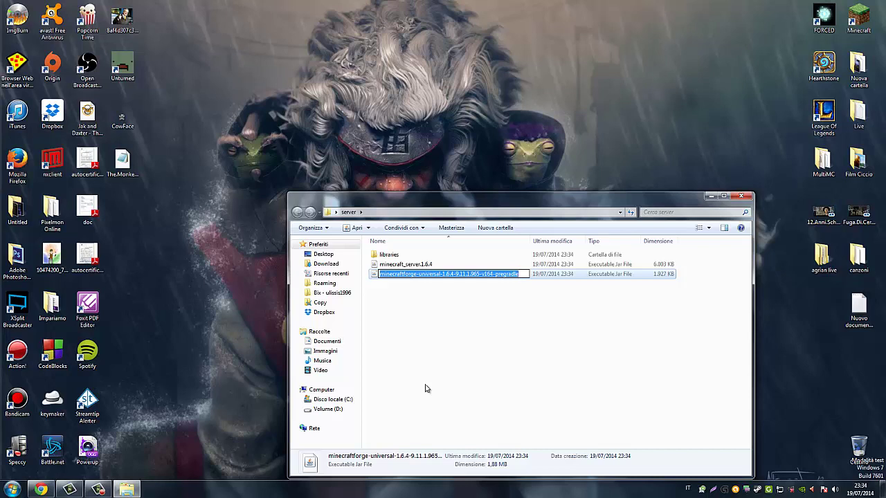
pyautogui.write('server_')
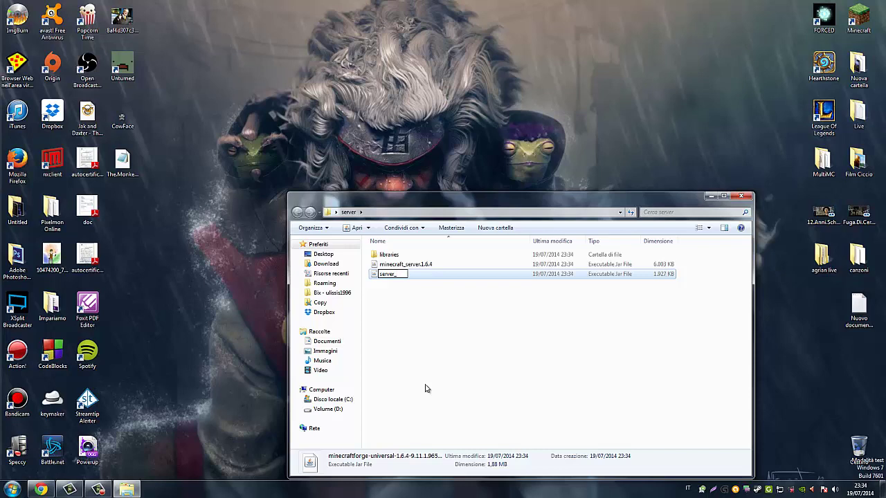
pyautogui.press('BackSpace')
pyautogui.press('Return')
pyautogui.click(425, 389)
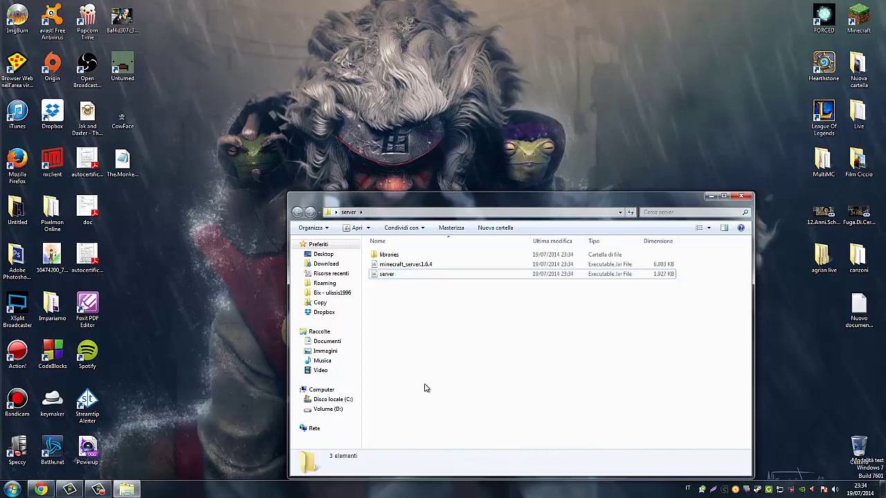
pyautogui.click(465, 279)
pyautogui.click(542, 290)
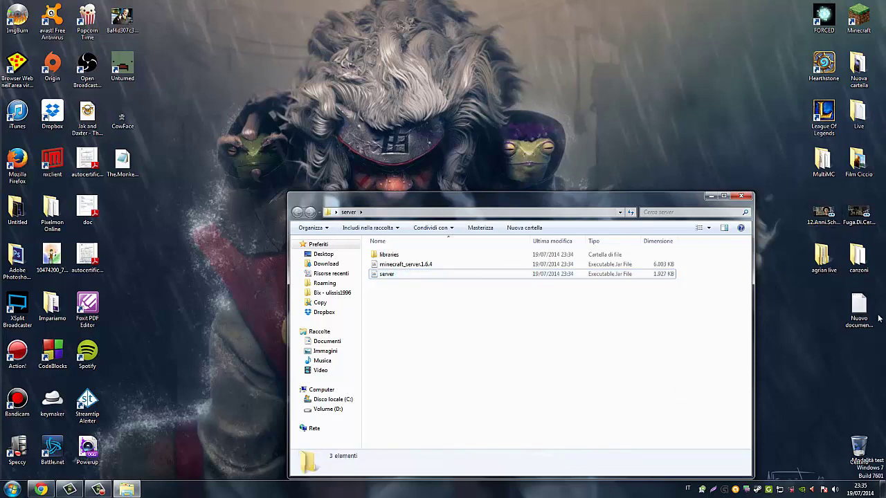
# - Copy the mods folder from the Pixelmon instance's minecraft folder inside the desktop's MultiMC folder
pyautogui.doubleClick(823, 159)
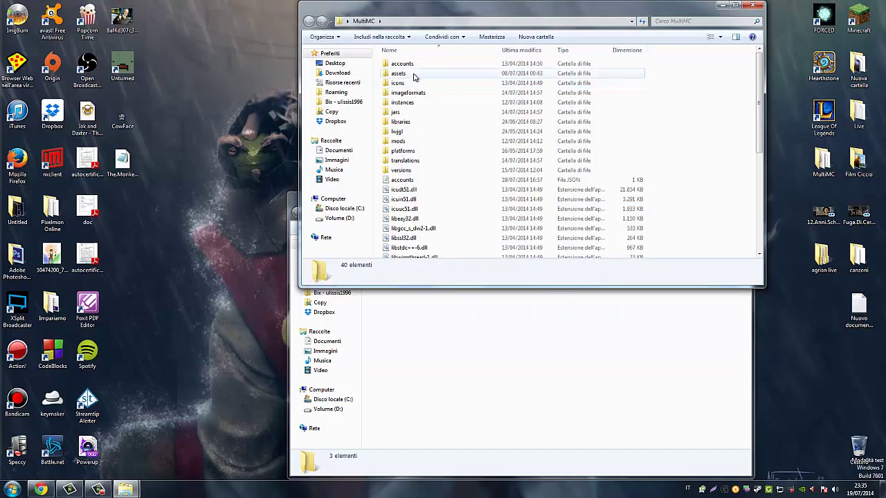
pyautogui.doubleClick(412, 103)
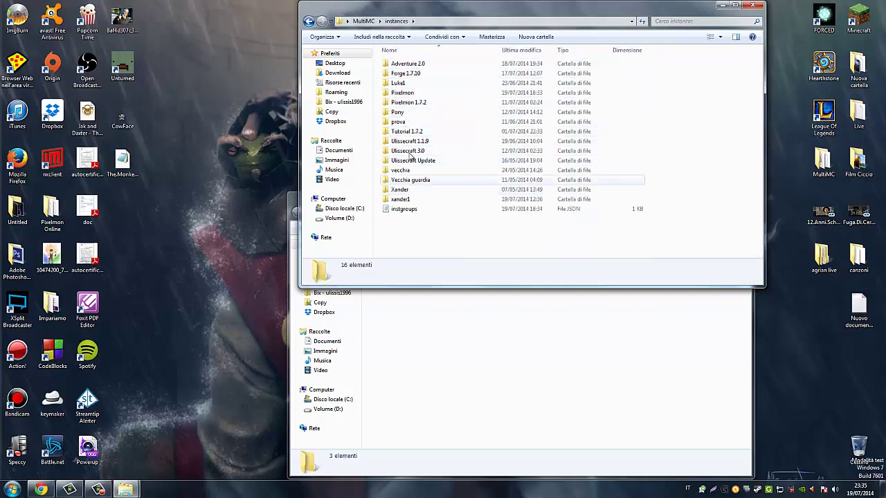
pyautogui.doubleClick(408, 93)
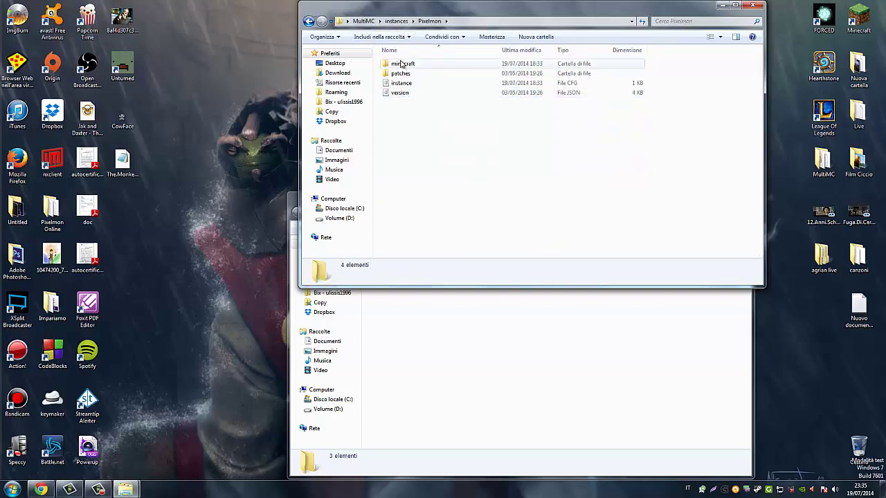
pyautogui.doubleClick(401, 64)
pyautogui.click(400, 122)
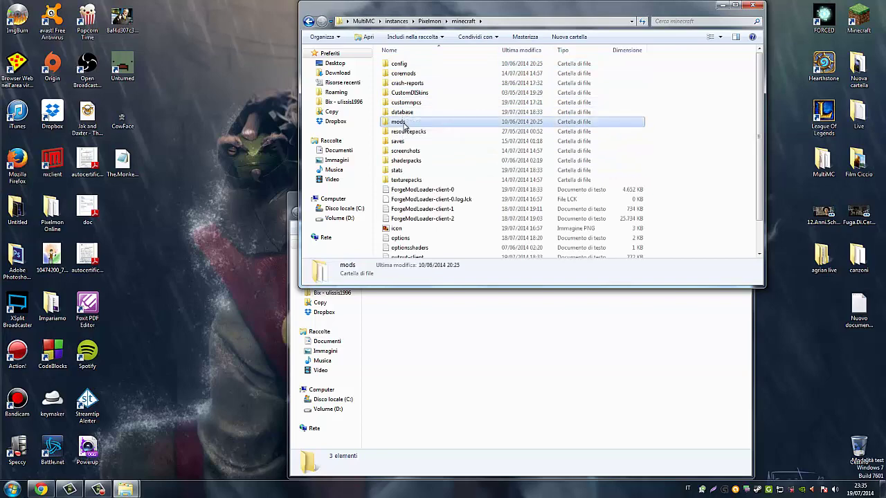
pyautogui.rightClick(400, 127)
pyautogui.click(422, 297)
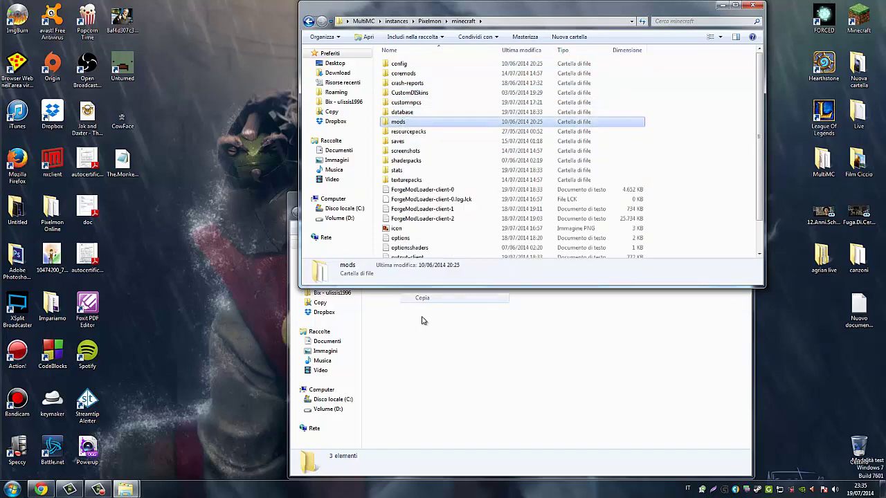
# - Paste the copied mods folder into the desktop's server folder and copy the Pixelmon instance's config folder there as well
pyautogui.rightClick(423, 327)
pyautogui.click(447, 392)
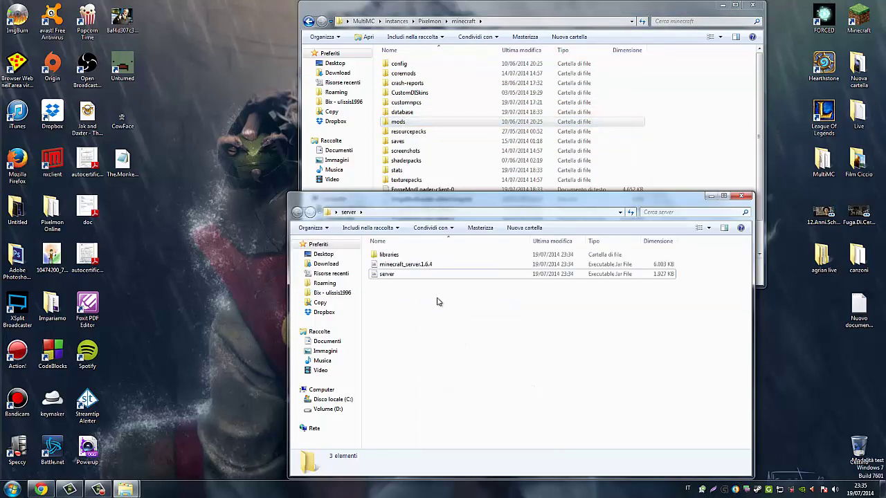
pyautogui.click(404, 63)
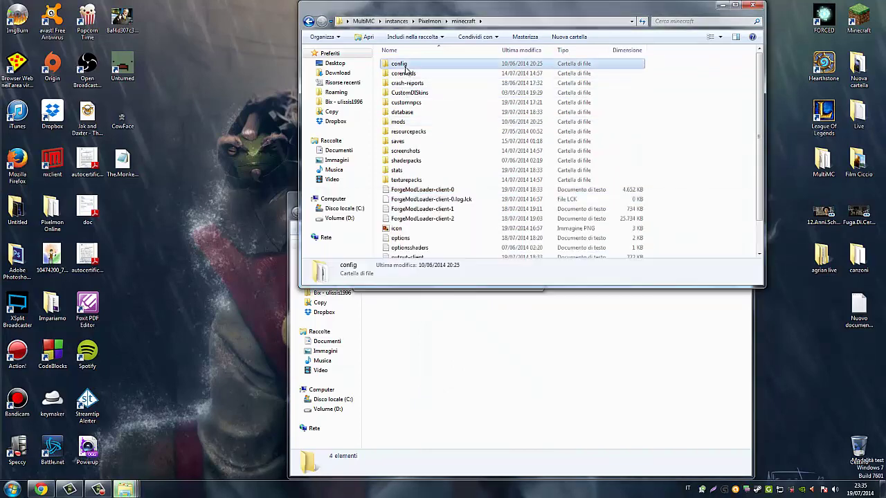
pyautogui.rightClick(407, 66)
pyautogui.click(429, 240)
pyautogui.rightClick(443, 331)
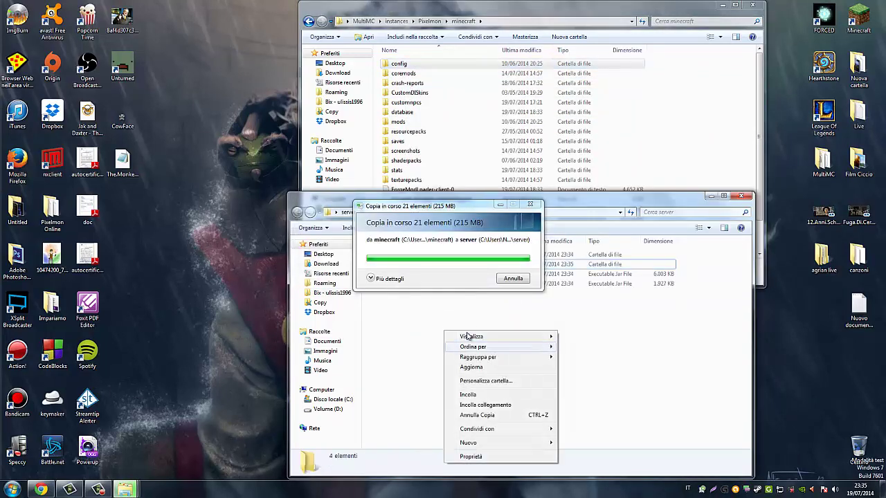
pyautogui.click(470, 396)
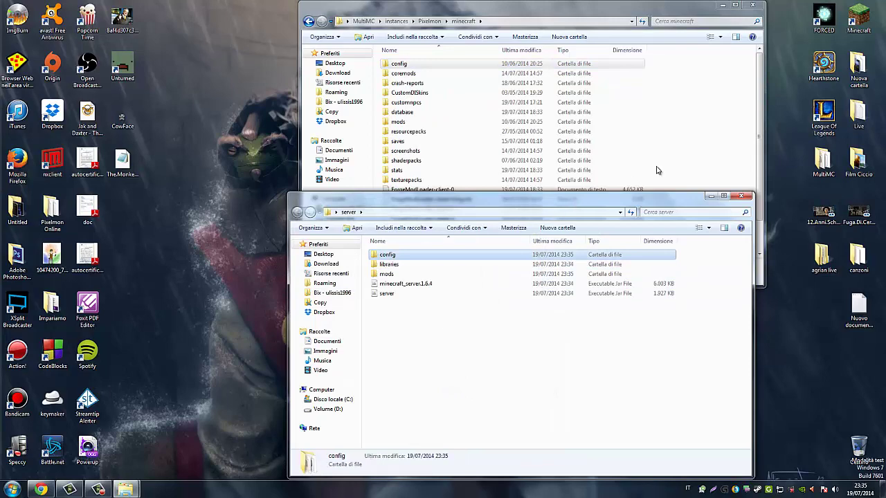
pyautogui.click(696, 131)
pyautogui.click(752, 6)
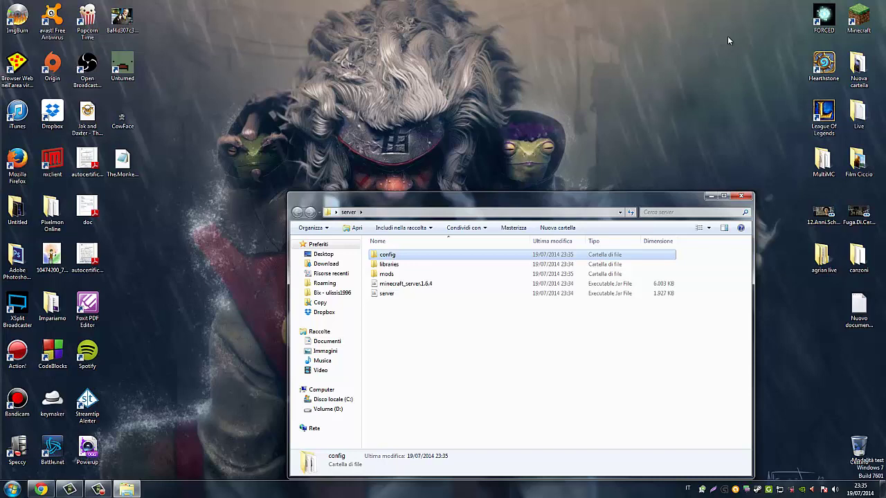
pyautogui.click(387, 274)
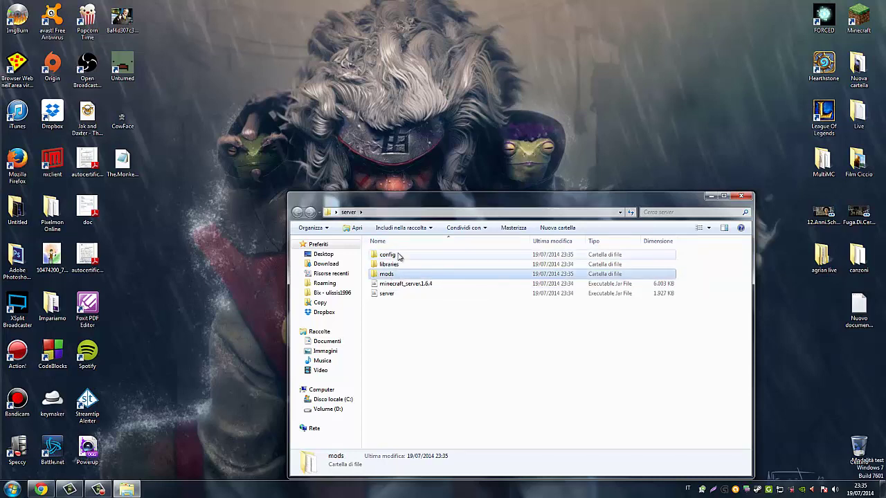
pyautogui.click(387, 256)
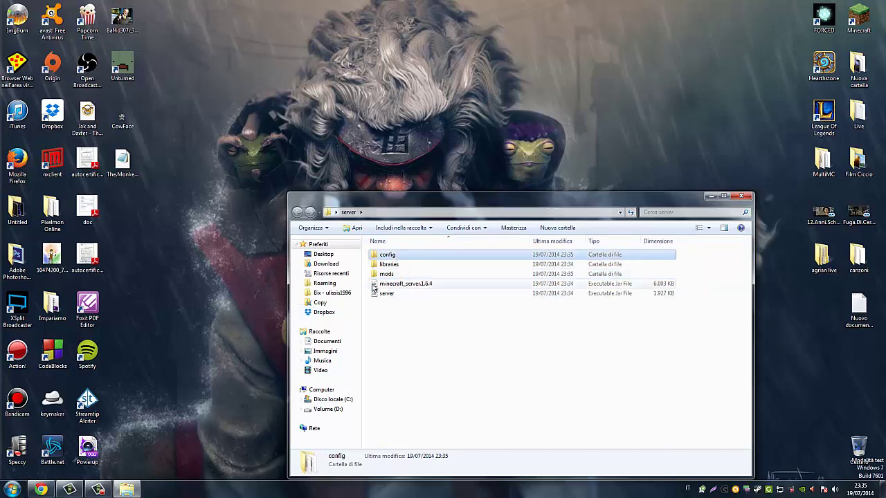
pyautogui.click(387, 294)
pyautogui.click(407, 334)
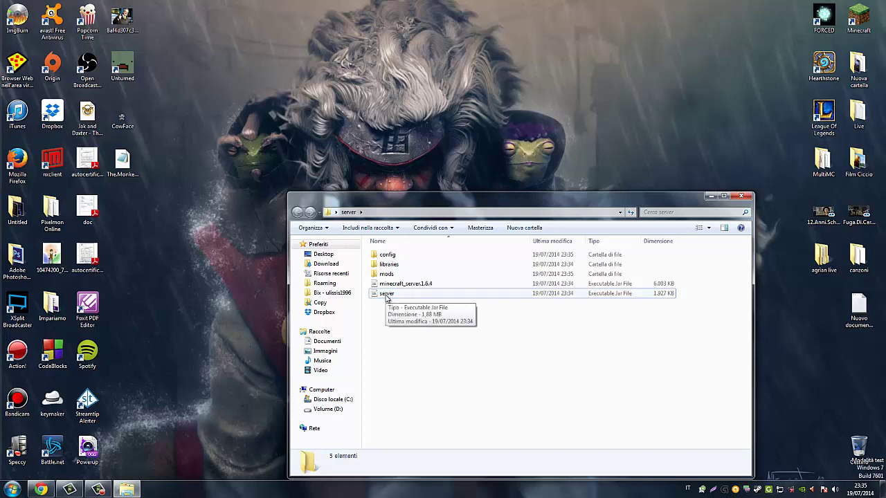
# - Run the server jar from the server folder and bring its Minecraft server console to the front
pyautogui.doubleClick(386, 295)
pyautogui.click(394, 317)
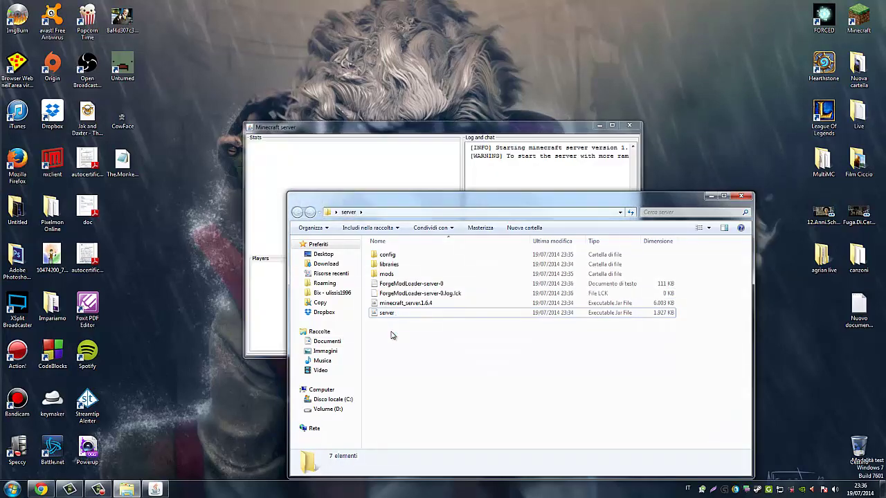
pyautogui.click(472, 139)
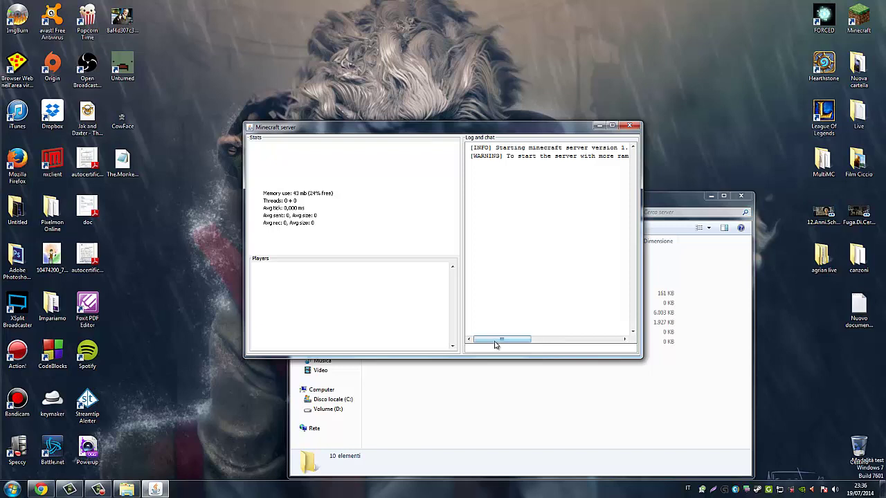
pyautogui.moveTo(496, 340)
pyautogui.mouseDown()
pyautogui.moveTo(594, 342)
pyautogui.moveTo(487, 346)
pyautogui.mouseUp()
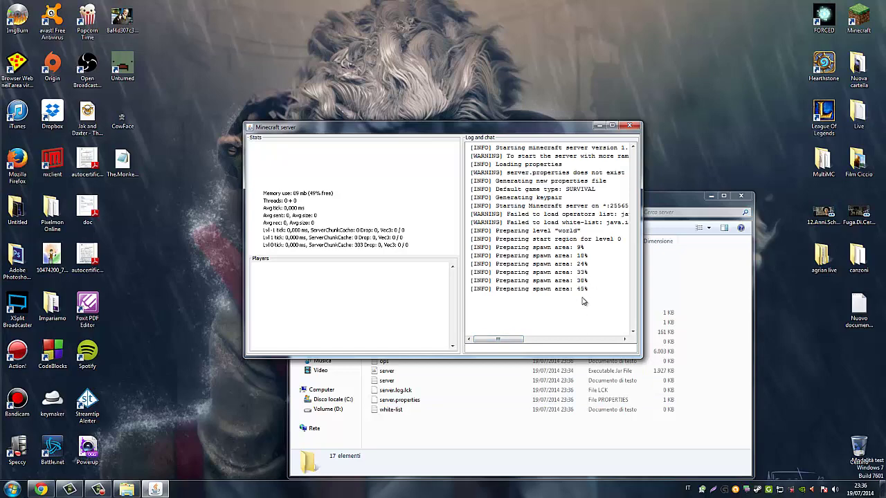
# - Start MultiMC from its desktop folder and launch the modded Minecraft 1.6.4 instance
pyautogui.doubleClick(810, 153)
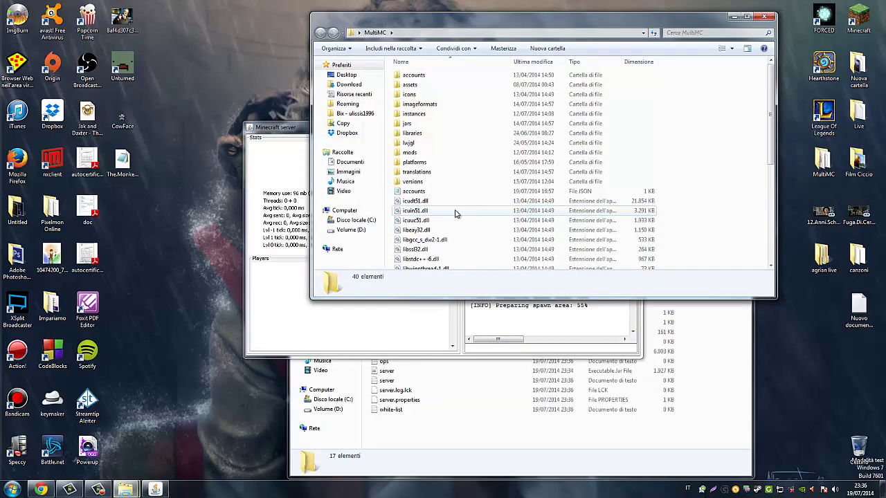
pyautogui.scroll(-5, 455, 213)
pyautogui.doubleClick(422, 167)
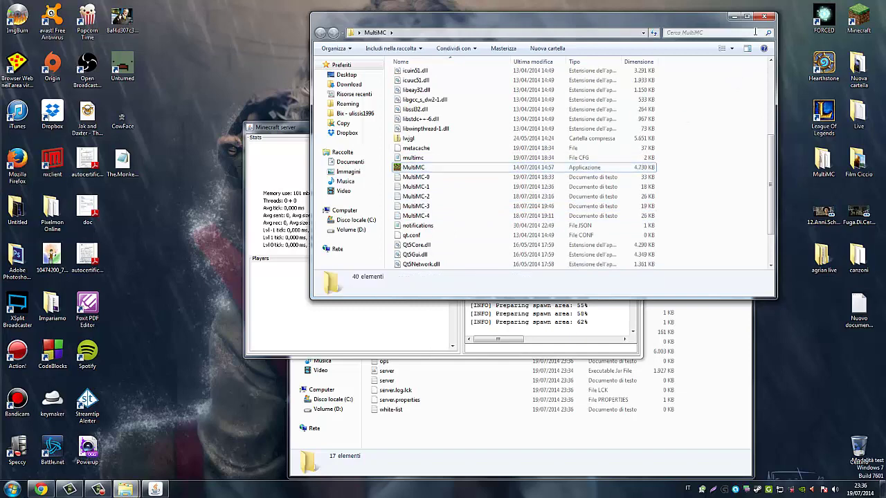
pyautogui.click(765, 16)
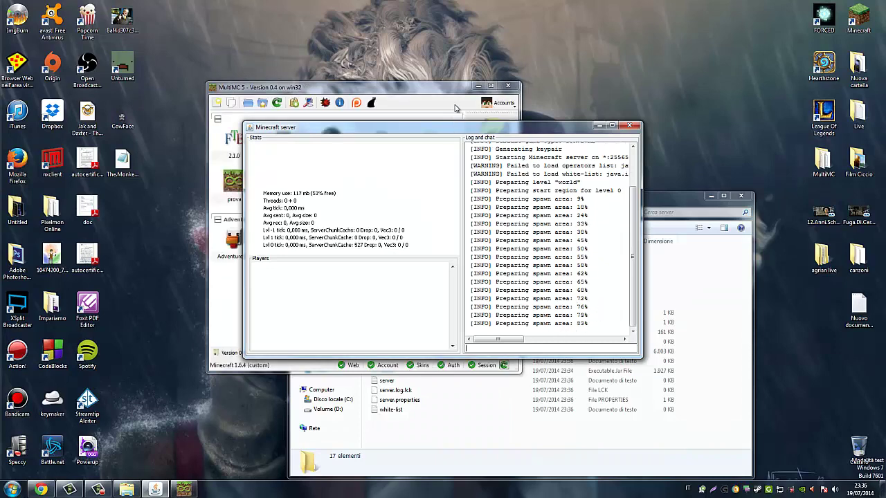
pyautogui.click(455, 96)
pyautogui.doubleClick(371, 151)
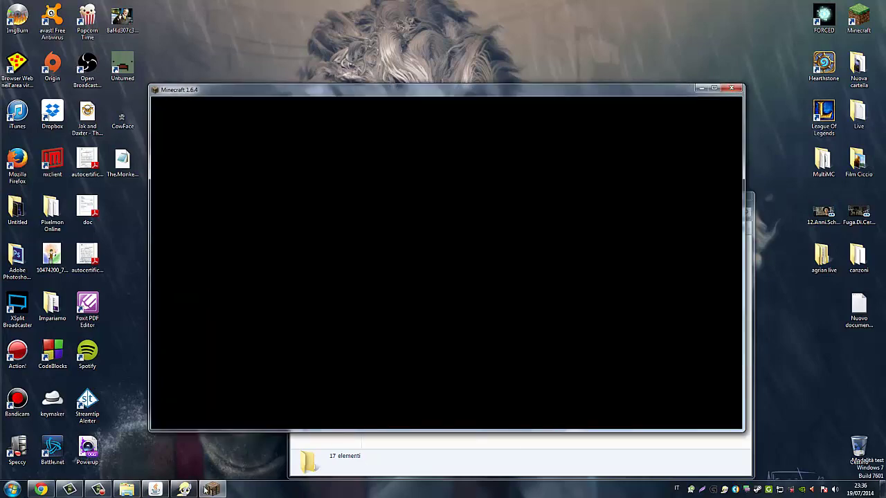
# - Return to the Minecraft server console and shut the server down with the stop command
pyautogui.click(380, 476)
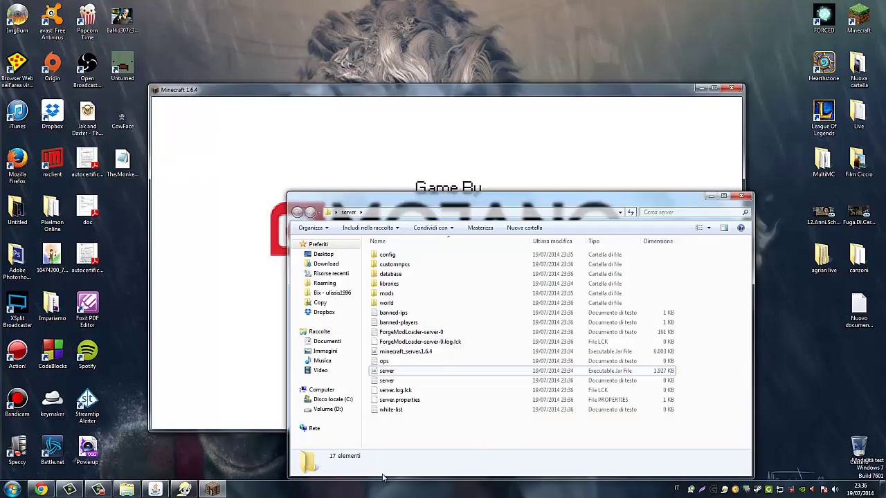
pyautogui.click(157, 490)
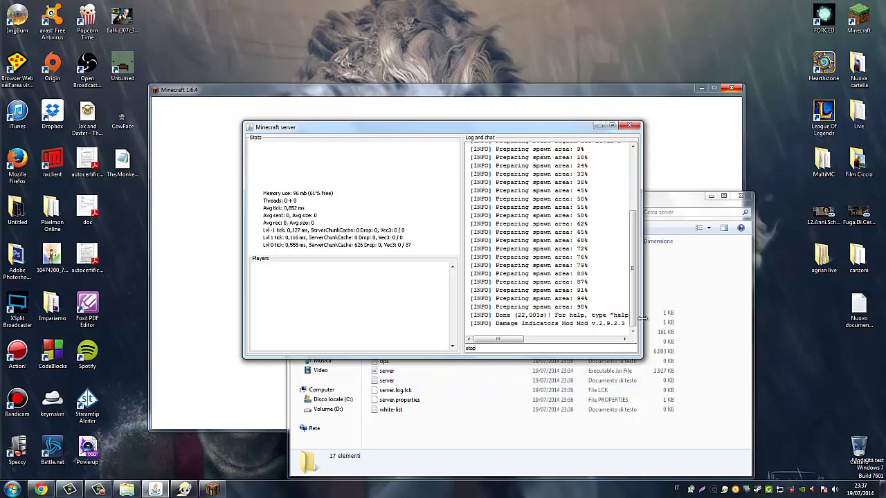
pyautogui.press('Return')
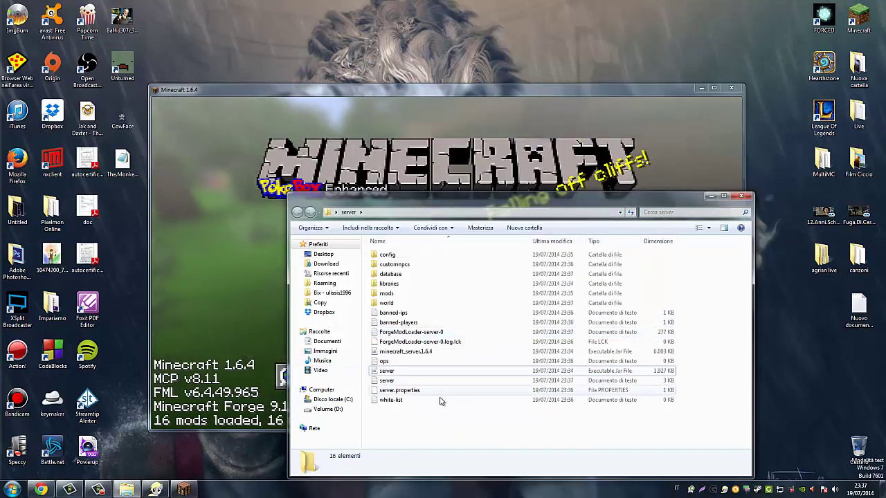
# - Create a new text document with its default name in the server folder and open it in Notepad
pyautogui.rightClick(436, 446)
pyautogui.moveTo(543, 424)
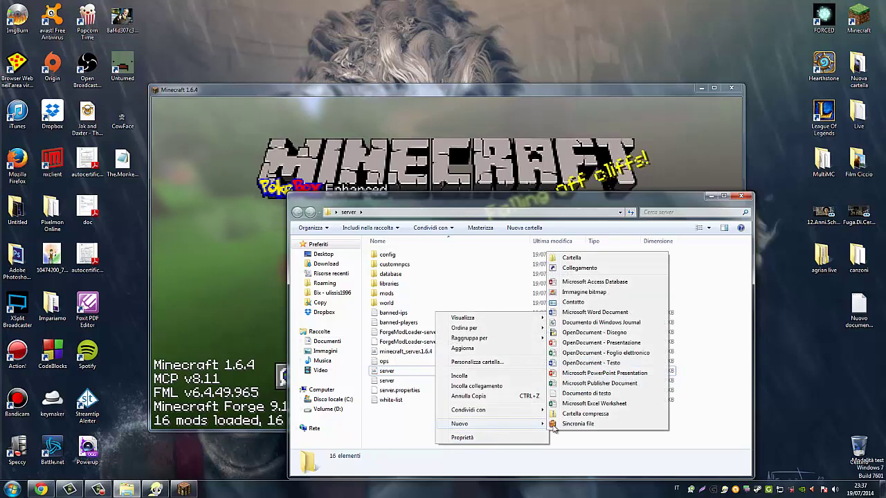
pyautogui.click(586, 394)
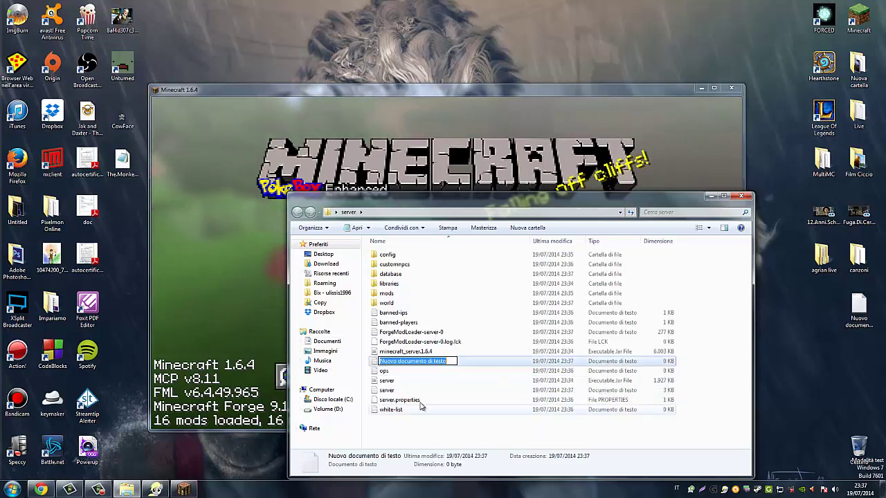
pyautogui.press('Return')
pyautogui.doubleClick(447, 365)
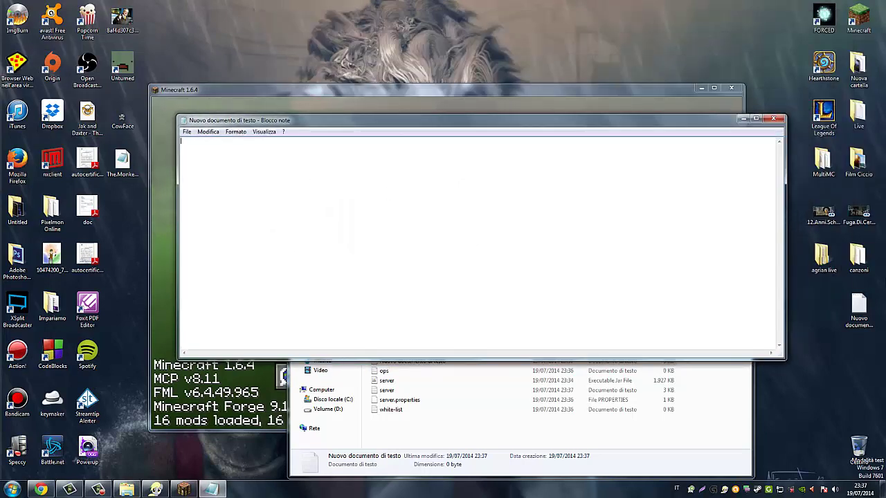
pyautogui.doubleClick(824, 258)
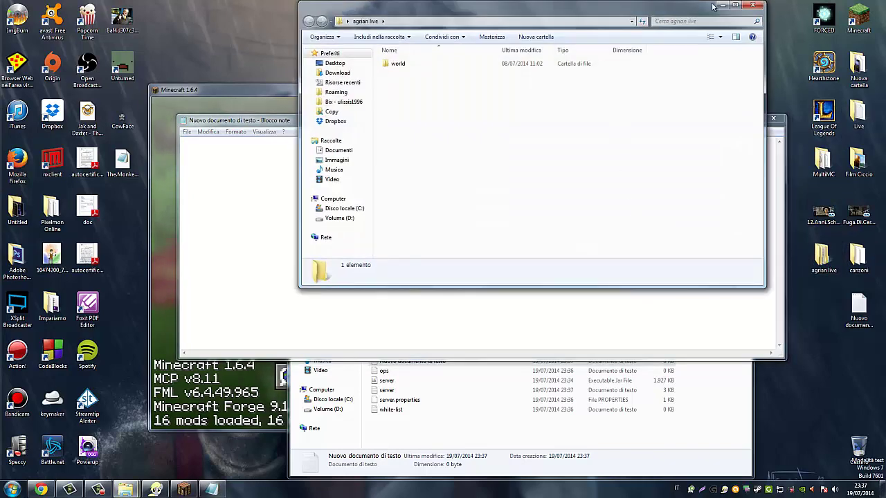
pyautogui.click(752, 5)
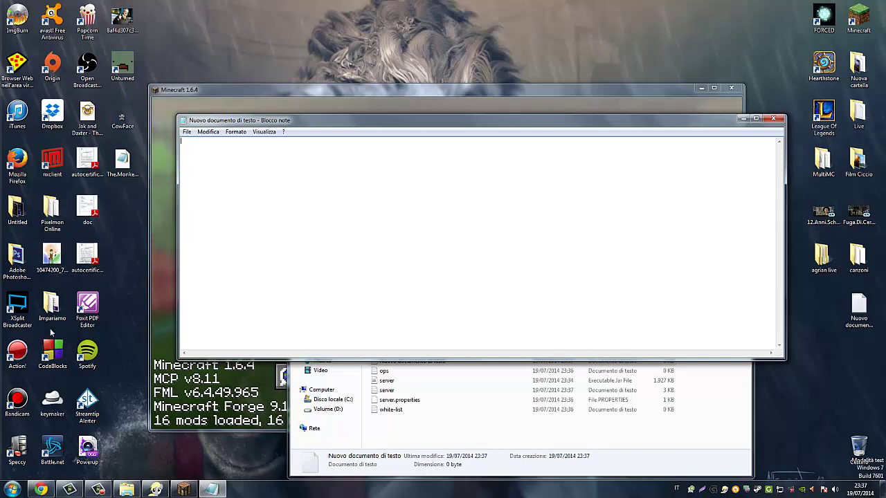
# - Switch to Chrome and open the download page of minecraft.net in a new tab
pyautogui.click(41, 489)
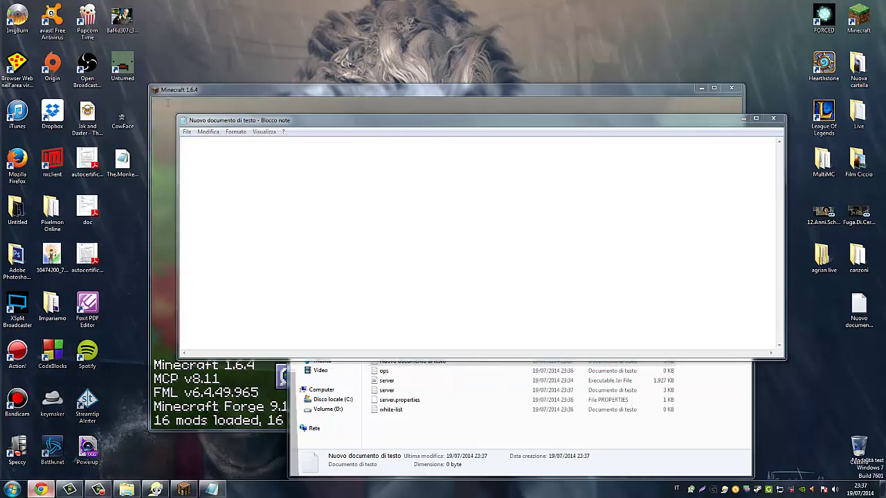
pyautogui.hotkey('ctrl', 't')
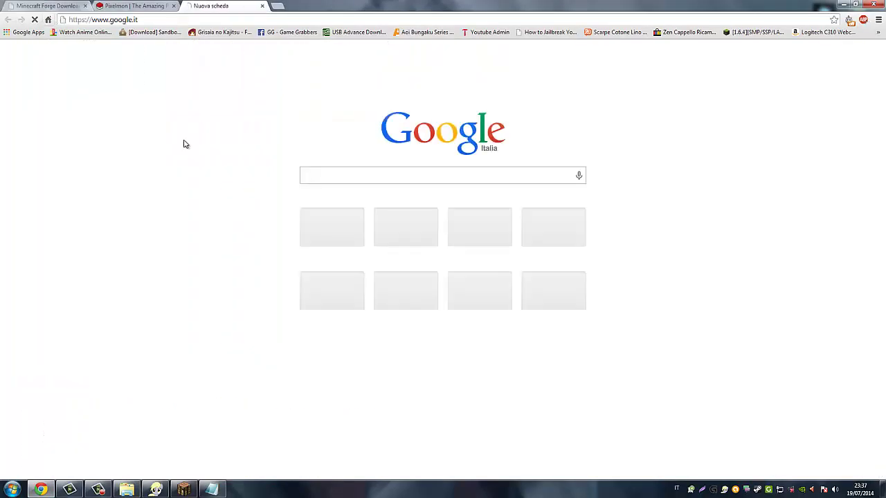
pyautogui.click(205, 19)
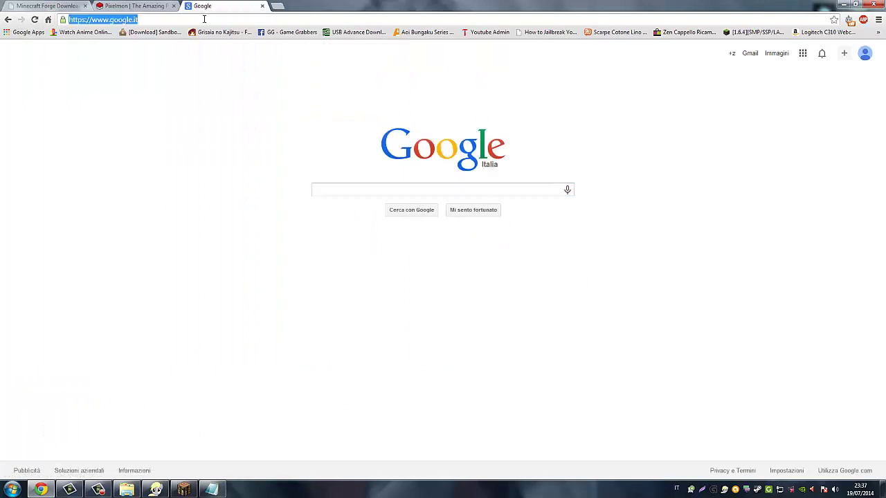
pyautogui.write('minecraft')
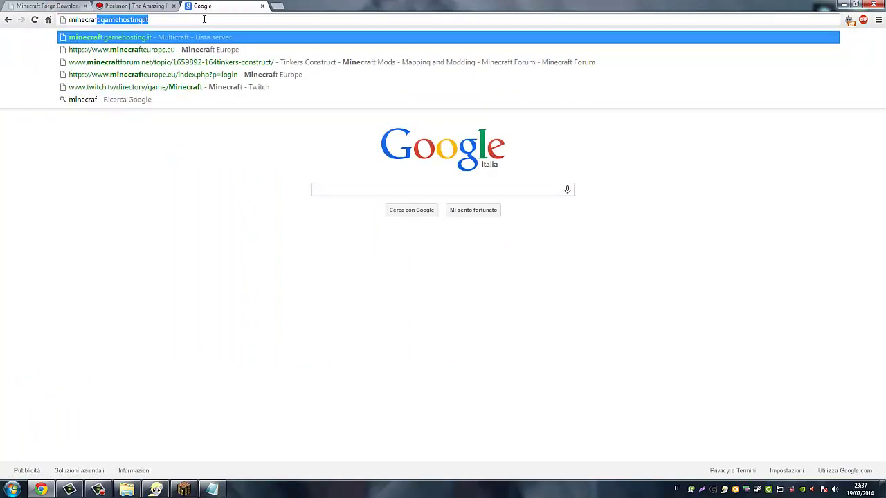
pyautogui.write('.net')
pyautogui.press('Return')
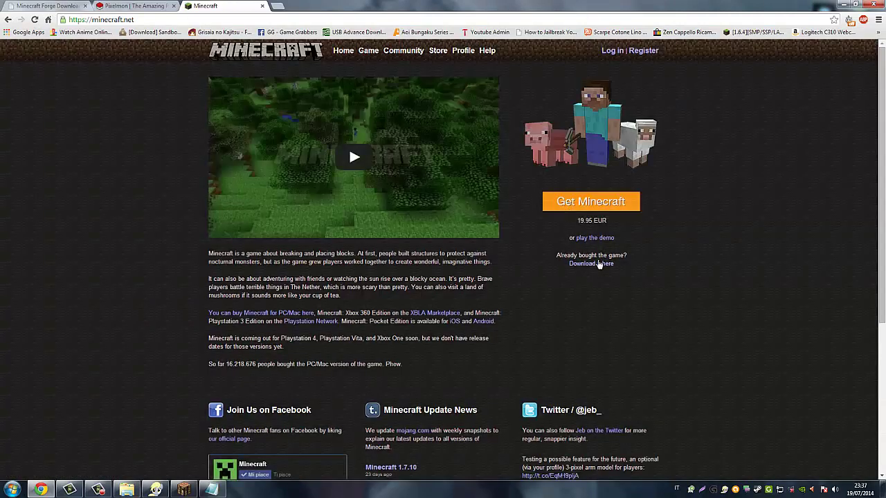
pyautogui.click(593, 266)
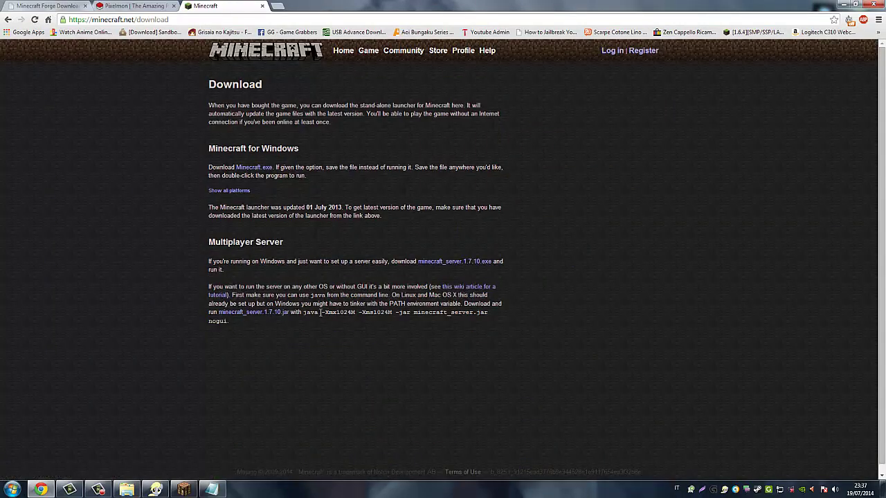
# - Copy the launch parameters "-Xmx1024M -Xms1024M -jar minecraft_server.jar" from the download page into the new text document in Notepad
pyautogui.moveTo(320, 313); pyautogui.dragTo(486, 313)
pyautogui.rightClick(478, 316)
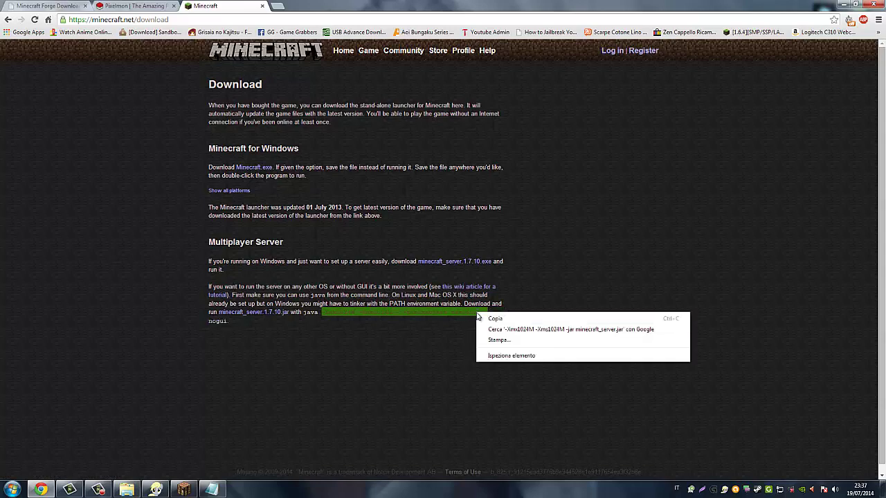
pyautogui.click(495, 319)
pyautogui.click(222, 324)
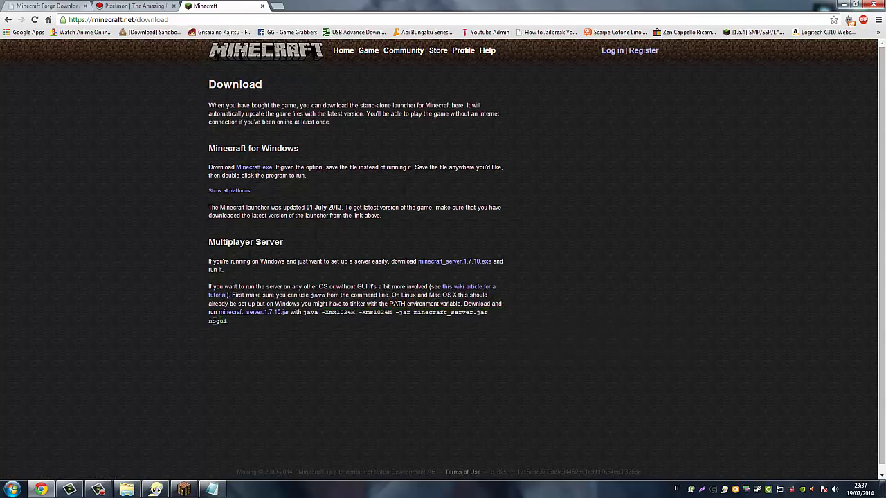
pyautogui.click(263, 6)
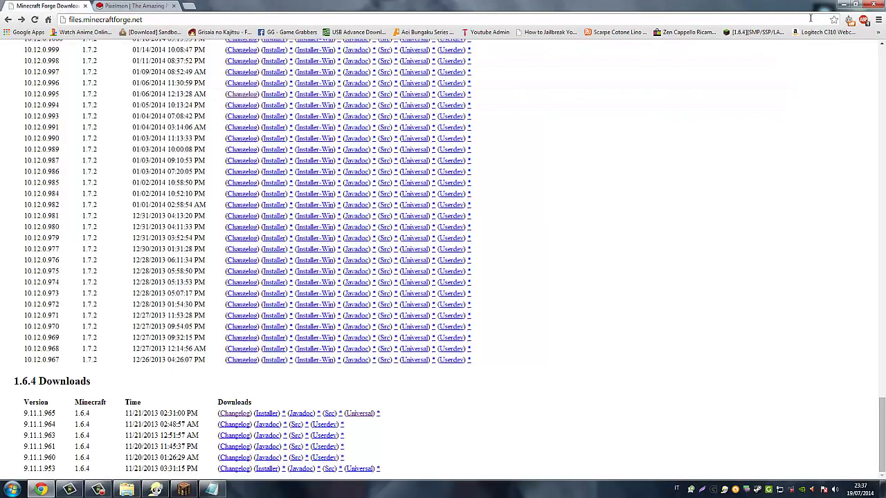
pyautogui.click(842, 5)
pyautogui.rightClick(351, 204)
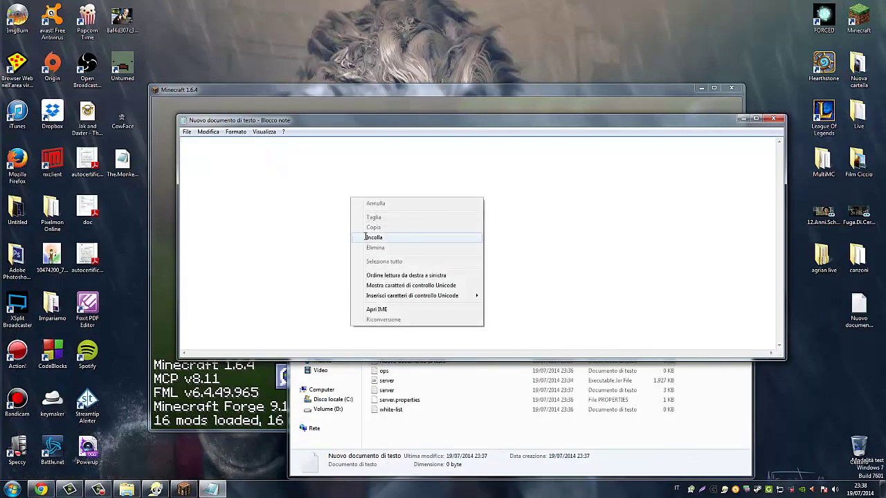
pyautogui.click(376, 235)
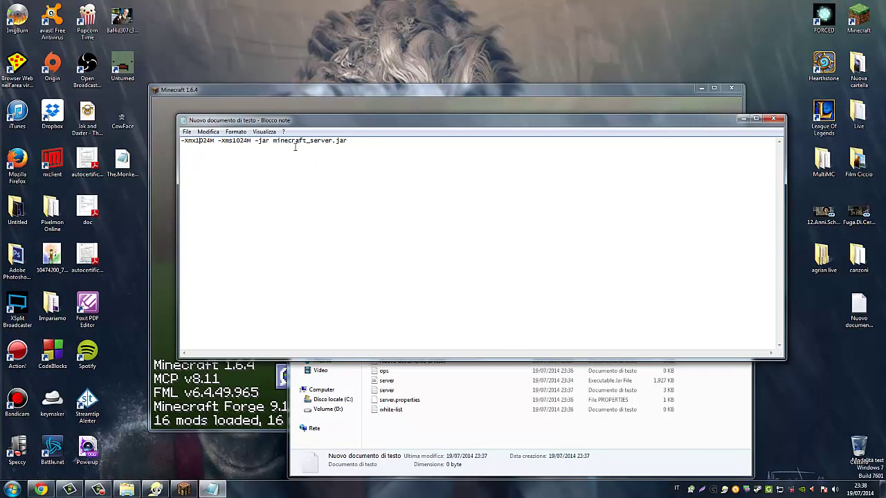
pyautogui.moveTo(186, 141); pyautogui.dragTo(213, 140)
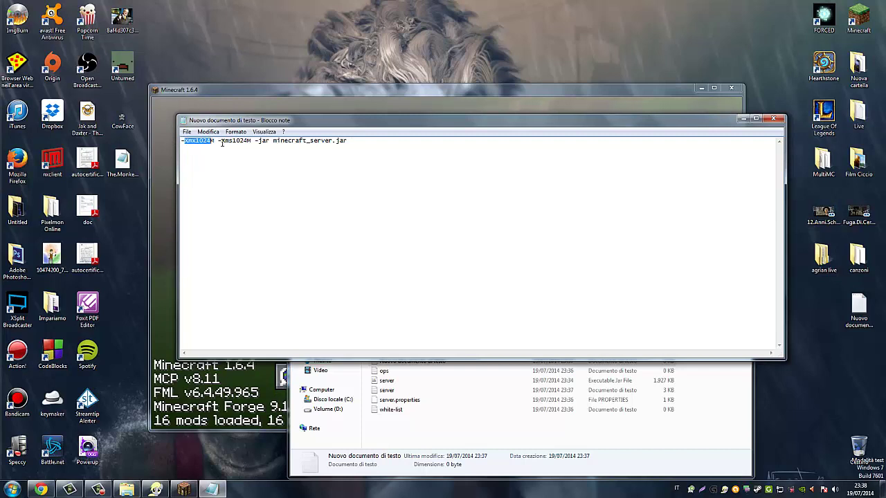
# - Try 2048 as the -Xms memory value in the launch parameters, and restore it to 1024
pyautogui.click(246, 142)
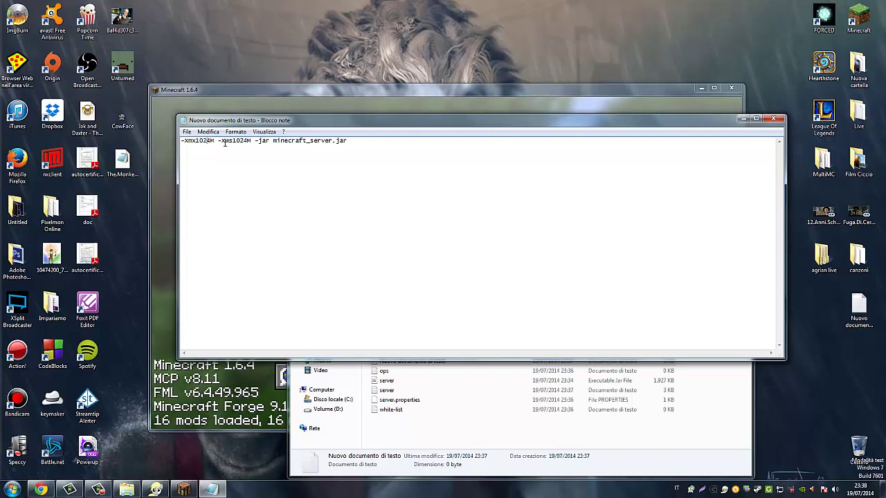
pyautogui.moveTo(232, 142); pyautogui.dragTo(254, 141)
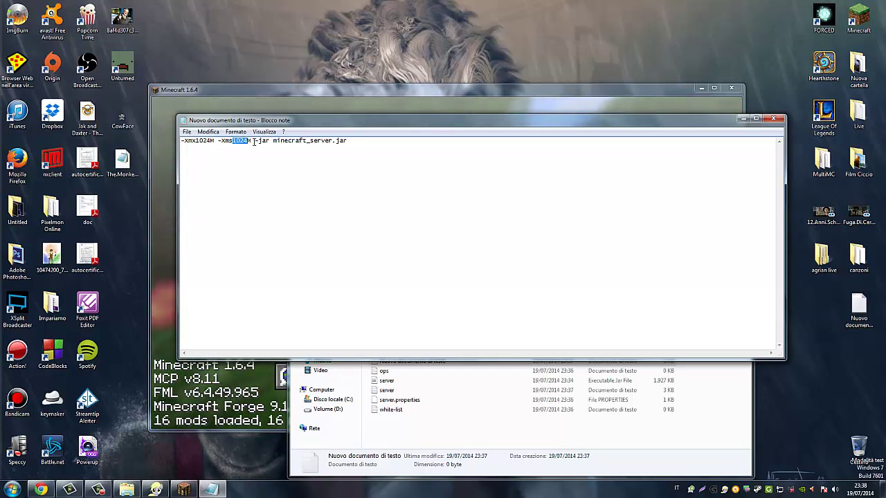
pyautogui.write('2048')
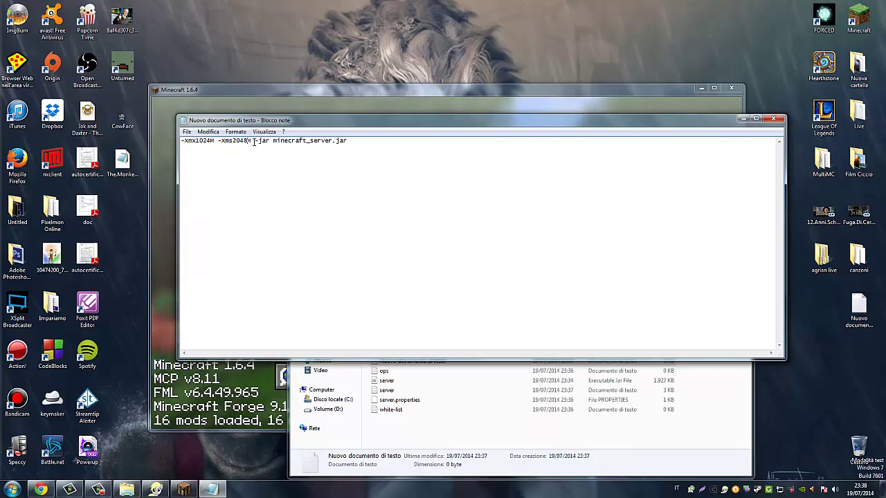
pyautogui.press('BackSpace')
pyautogui.press('BackSpace')
pyautogui.press('BackSpace')
pyautogui.press('BackSpace')
pyautogui.write('12')
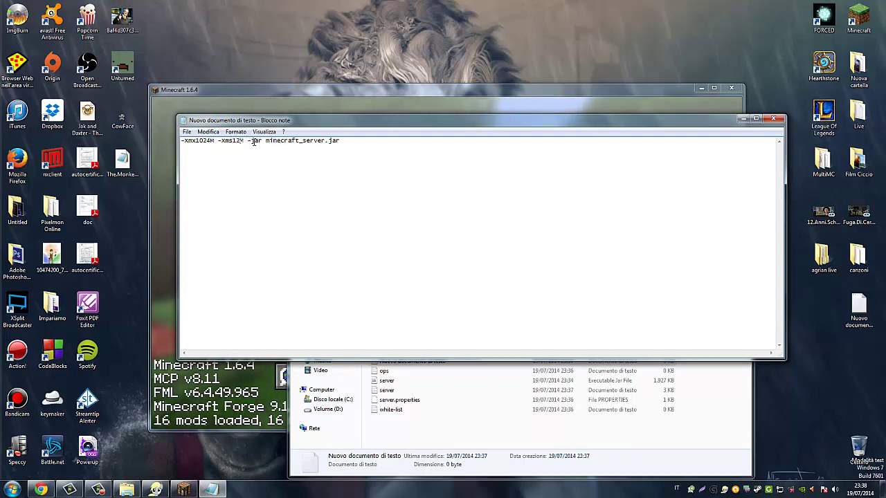
pyautogui.press('BackSpace')
pyautogui.write('024')
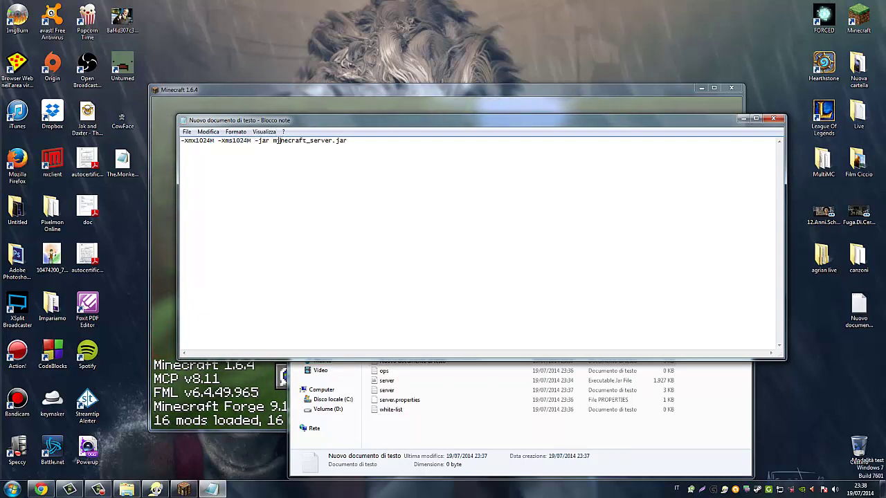
# - Change the jar name in the launch parameters to server.jar, save the text document and close Notepad
pyautogui.doubleClick(263, 140)
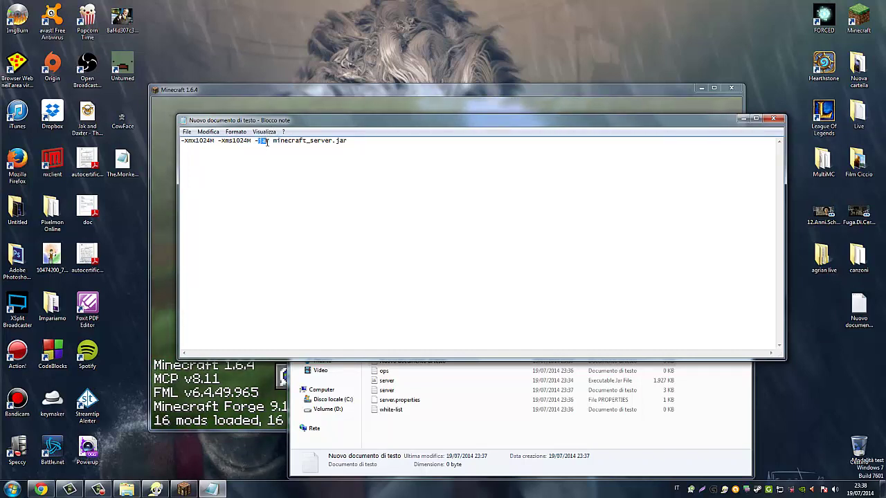
pyautogui.click(269, 141)
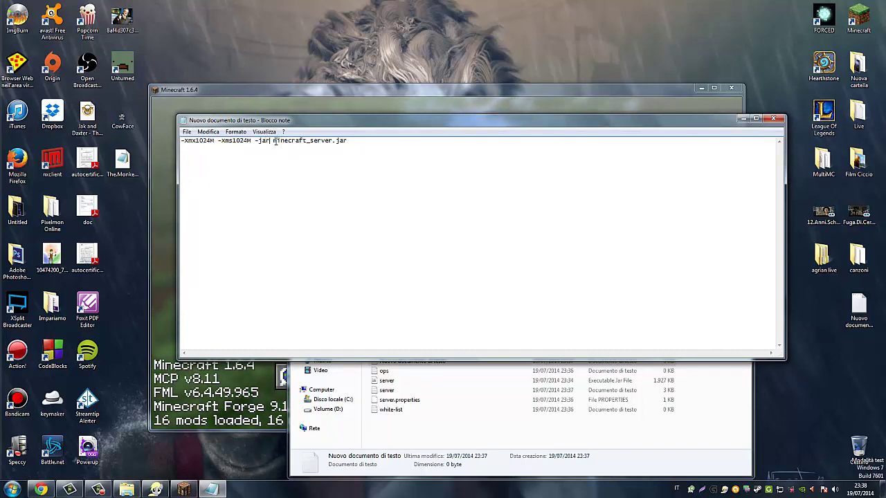
pyautogui.moveTo(273, 141); pyautogui.dragTo(333, 140)
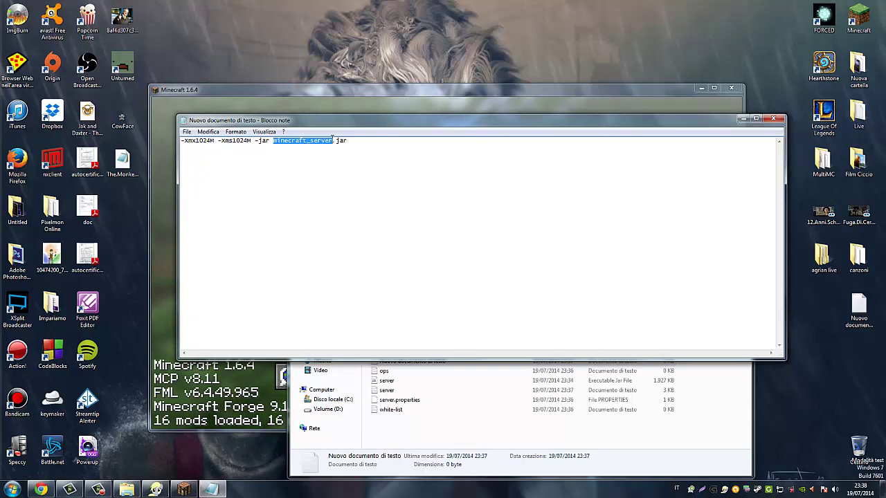
pyautogui.write('server')
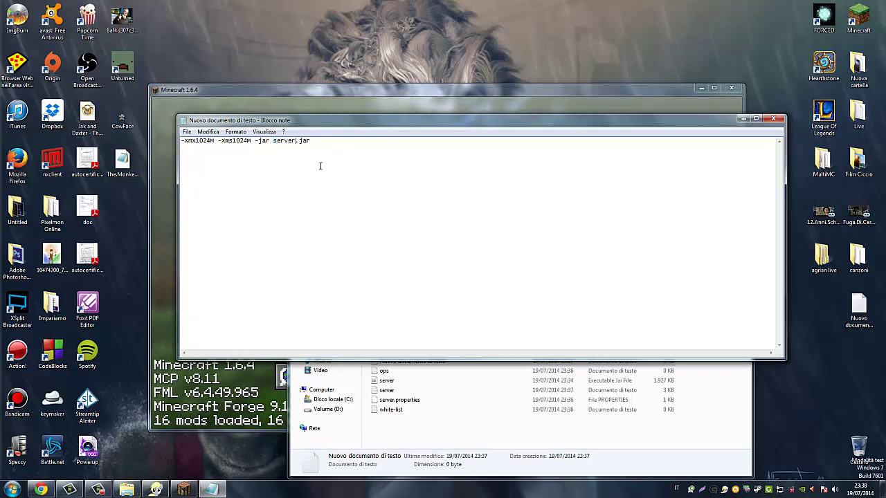
pyautogui.click(773, 119)
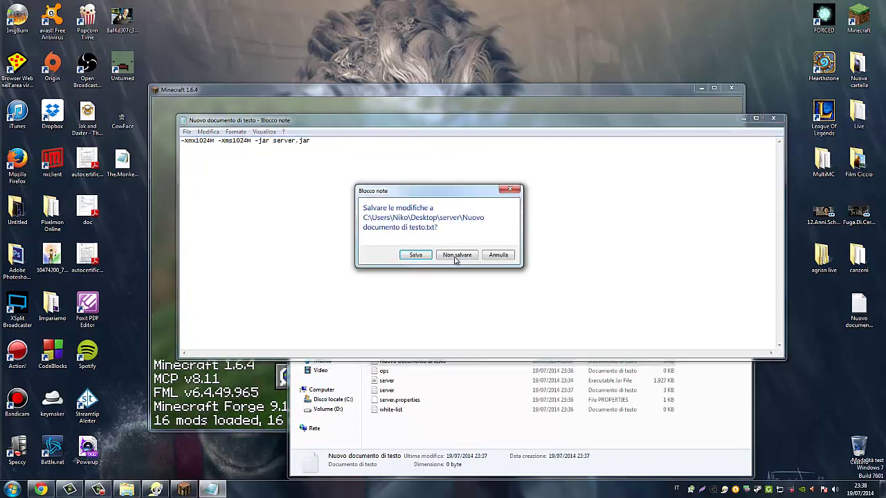
pyautogui.click(416, 255)
# - Search the computer for "7z", and look at the server log from the server folder in Notepad
pyautogui.click(12, 489)
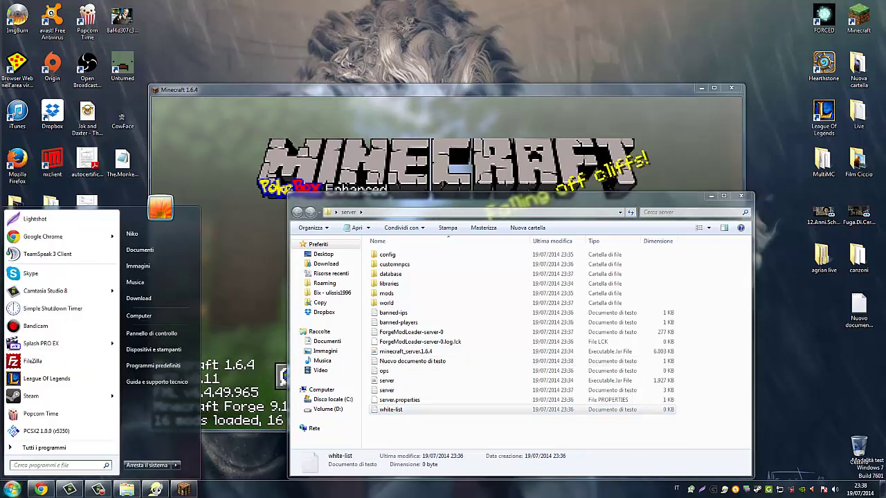
pyautogui.write('7z')
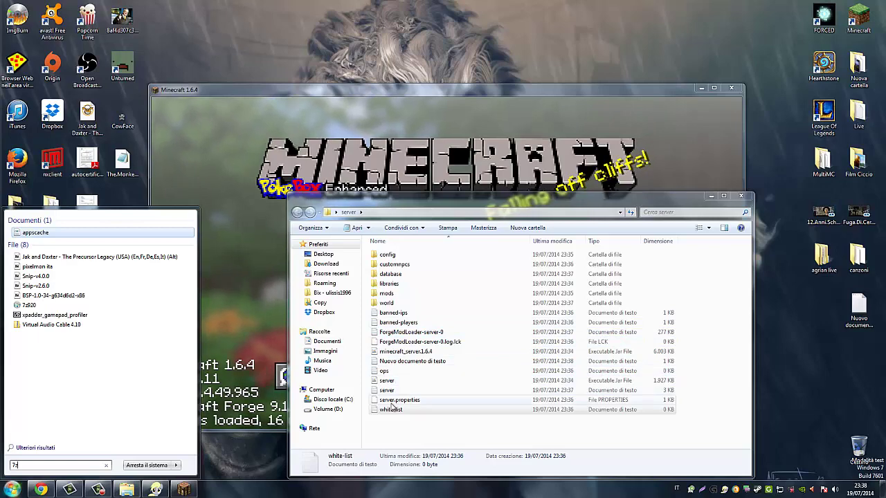
pyautogui.click(394, 392)
pyautogui.doubleClick(394, 392)
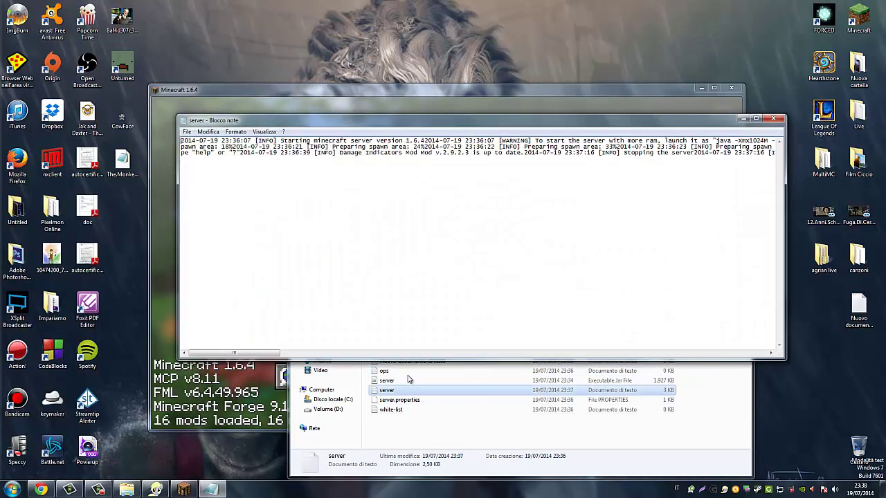
pyautogui.click(772, 121)
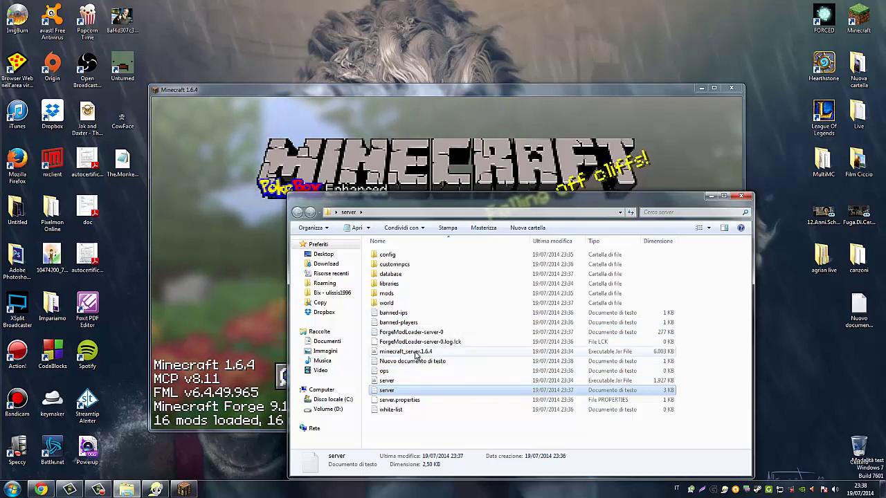
# - Move the Minecraft window higher, and reopen the new text document to check its launch parameters
pyautogui.moveTo(640, 102); pyautogui.dragTo(667, 66)
pyautogui.click(499, 422)
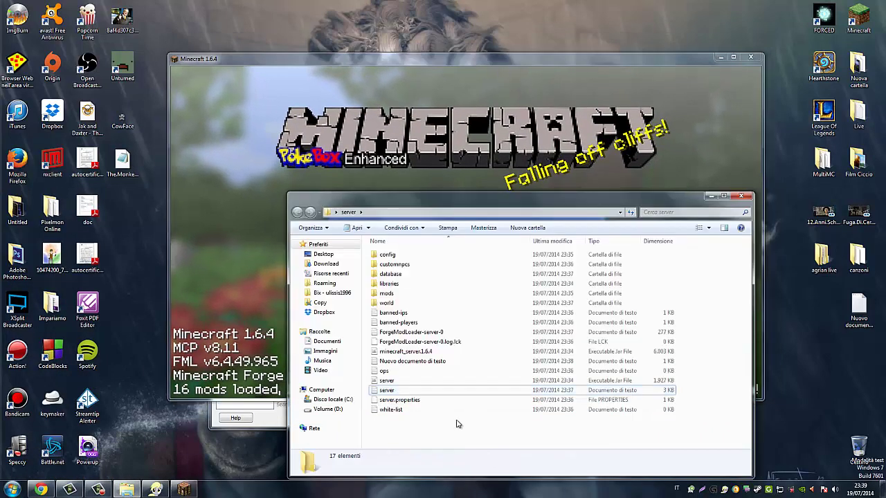
pyautogui.click(416, 361)
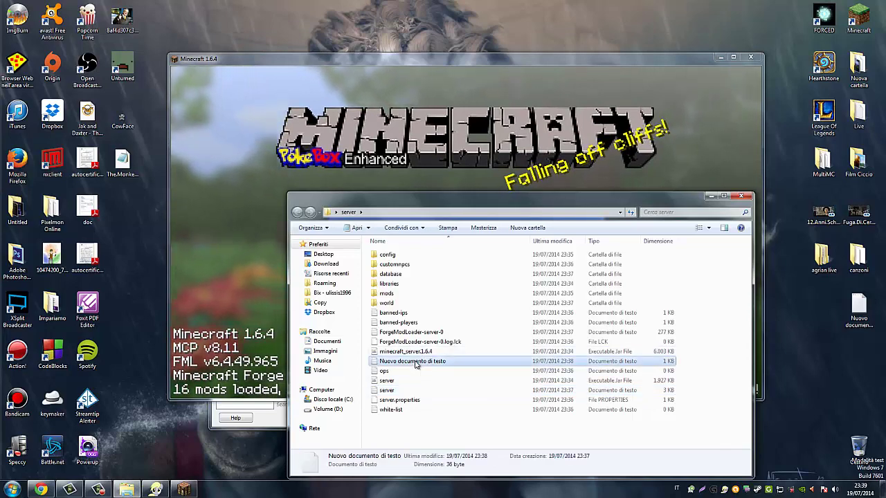
pyautogui.rightClick(419, 362)
pyautogui.click(395, 364)
pyautogui.doubleClick(395, 364)
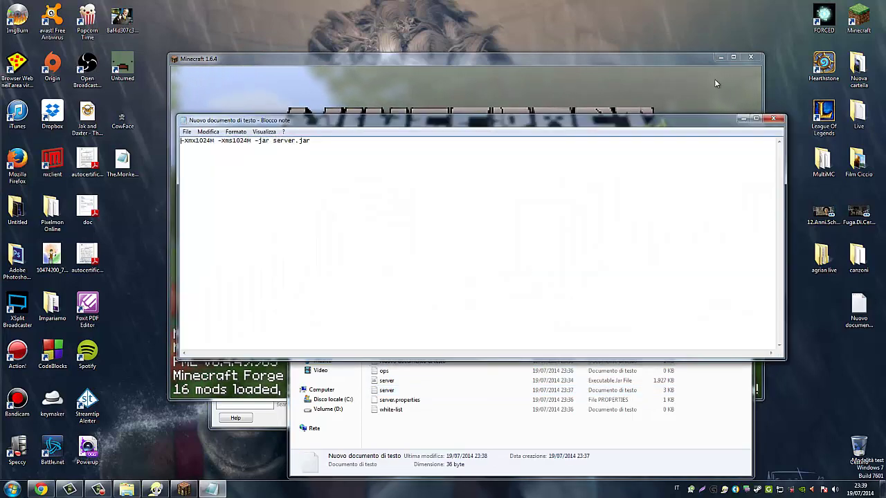
pyautogui.click(772, 114)
# - Rename the new text document in the server folder as start
pyautogui.rightClick(392, 362)
pyautogui.click(417, 341)
pyautogui.write('start')
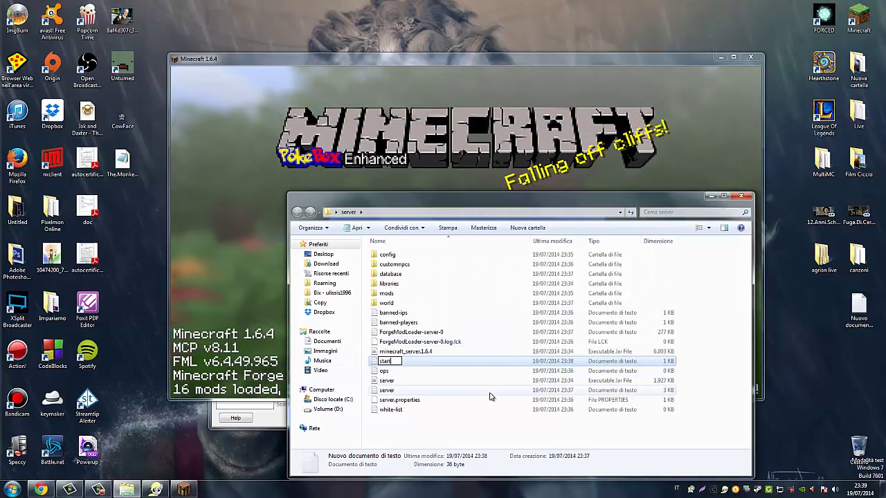
pyautogui.press('Return')
# - Search the computer for "7zip" and "win", clearing each query
pyautogui.click(13, 490)
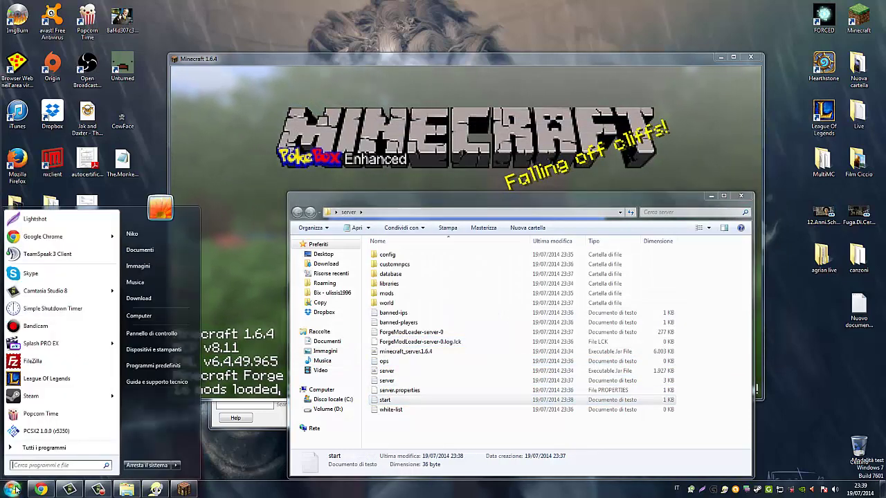
pyautogui.write('7zip')
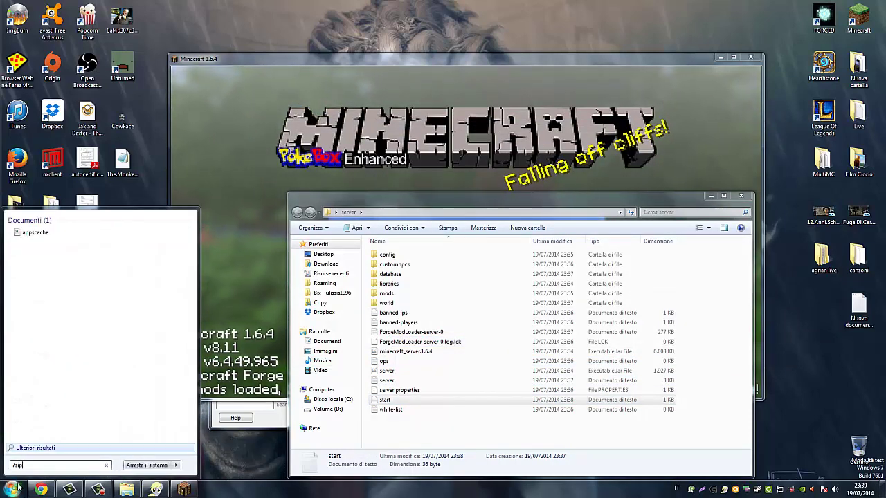
pyautogui.press('BackSpace')
pyautogui.press('BackSpace')
pyautogui.press('BackSpace')
pyautogui.press('BackSpace')
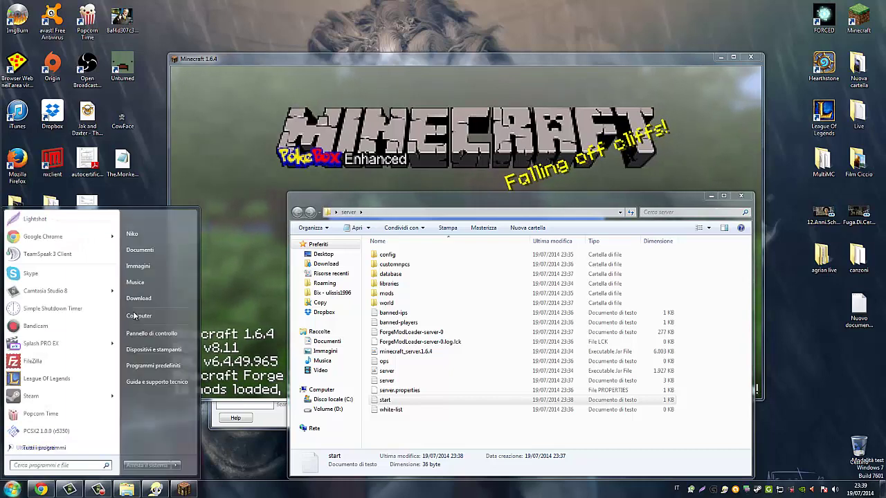
pyautogui.write('win')
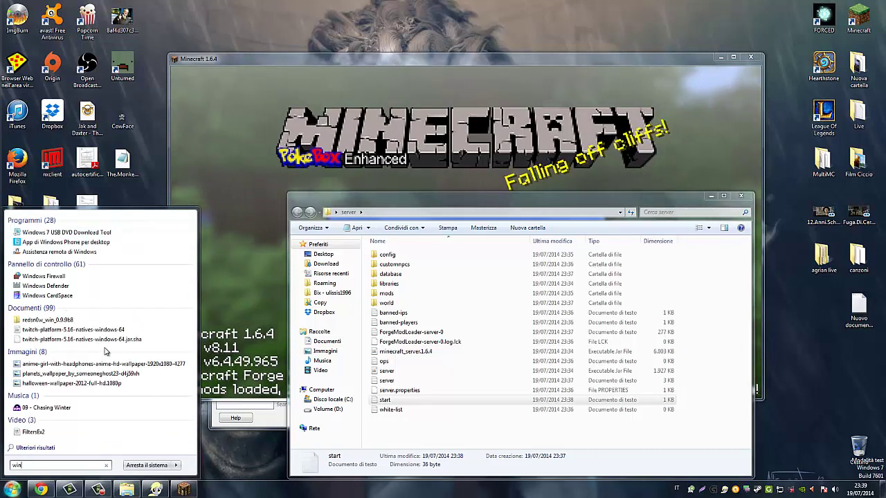
pyautogui.press('BackSpace')
pyautogui.press('BackSpace')
pyautogui.press('BackSpace')
# - Find the 7-Zip folder among all installed programs and open 7-Zip File Manager
pyautogui.click(43, 448)
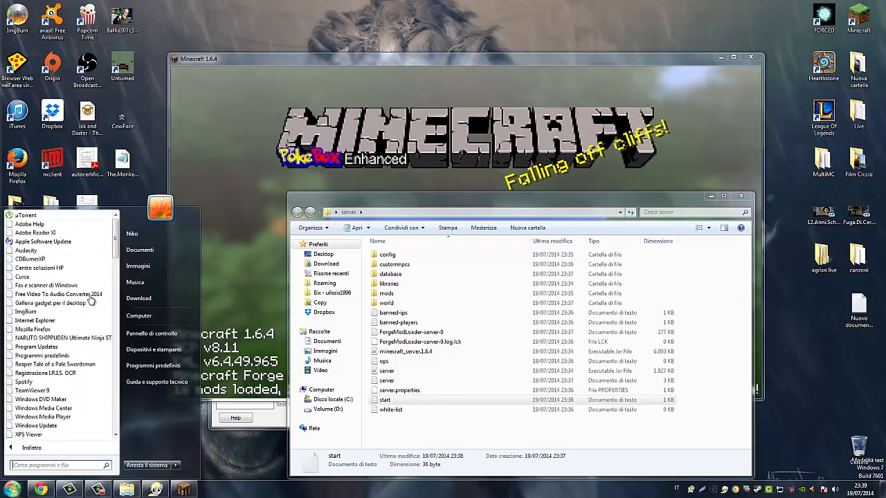
pyautogui.scroll(-1, 56, 304)
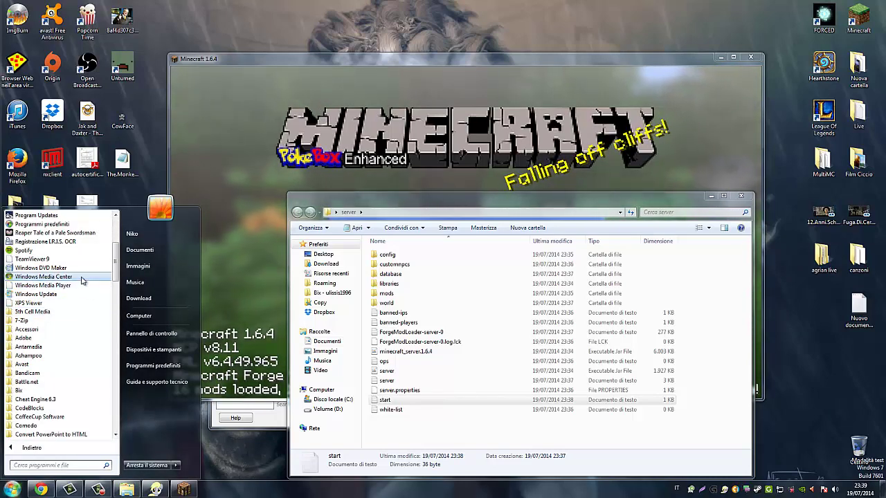
pyautogui.click(26, 330)
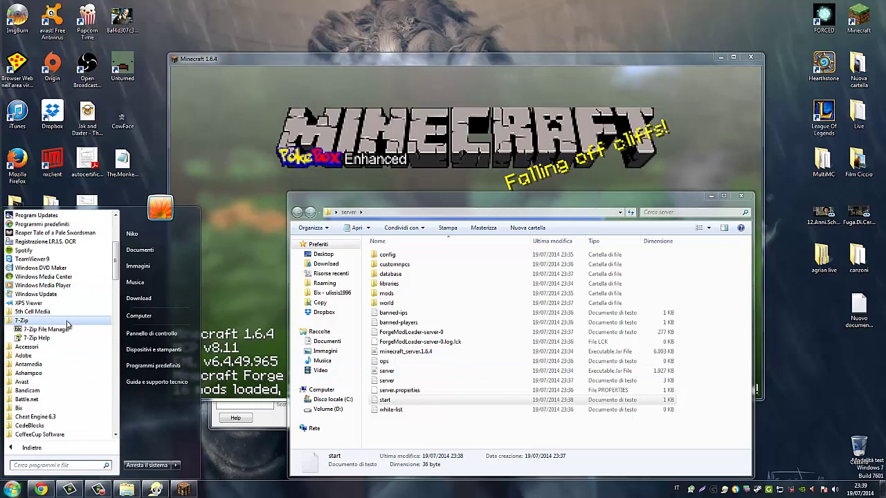
pyautogui.click(52, 338)
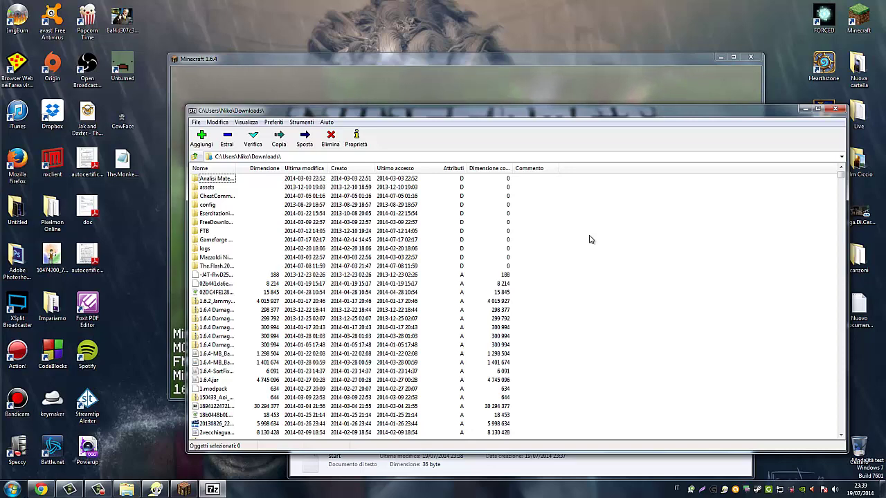
# - Browse from the Downloads folder to the desktop's server folder in 7-Zip File Manager
pyautogui.scroll(-4, 591, 239)
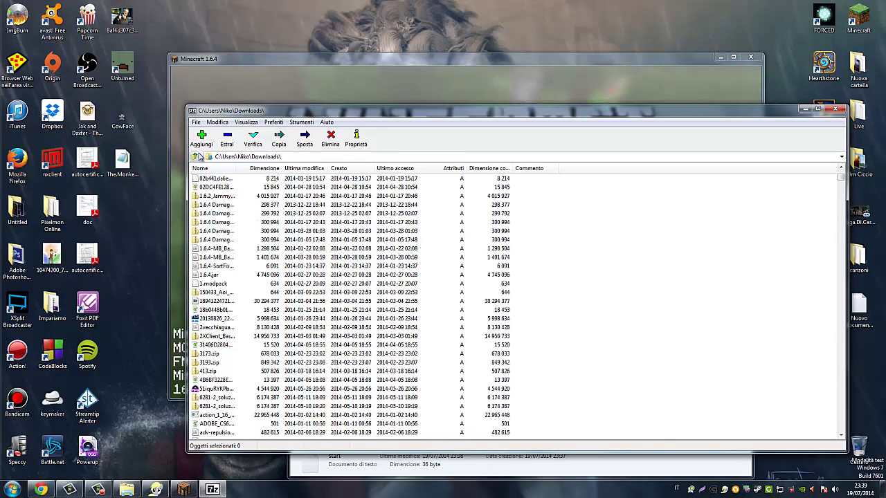
pyautogui.click(198, 157)
pyautogui.doubleClick(211, 285)
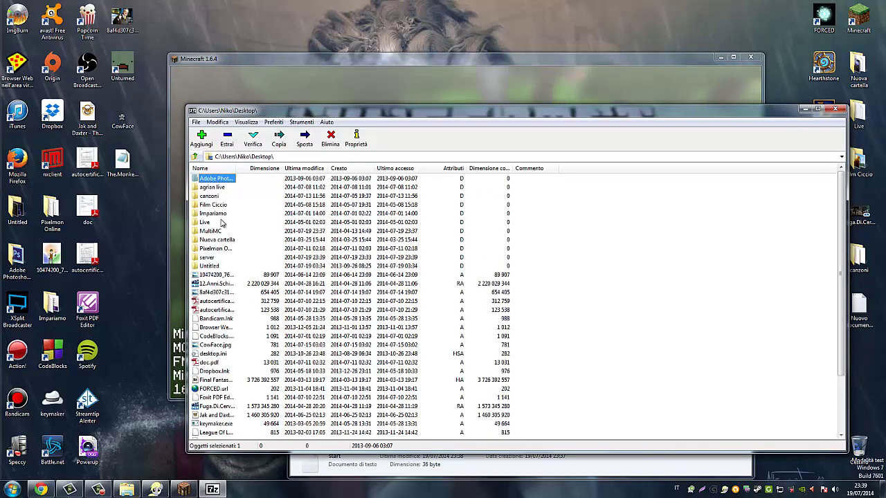
pyautogui.doubleClick(208, 256)
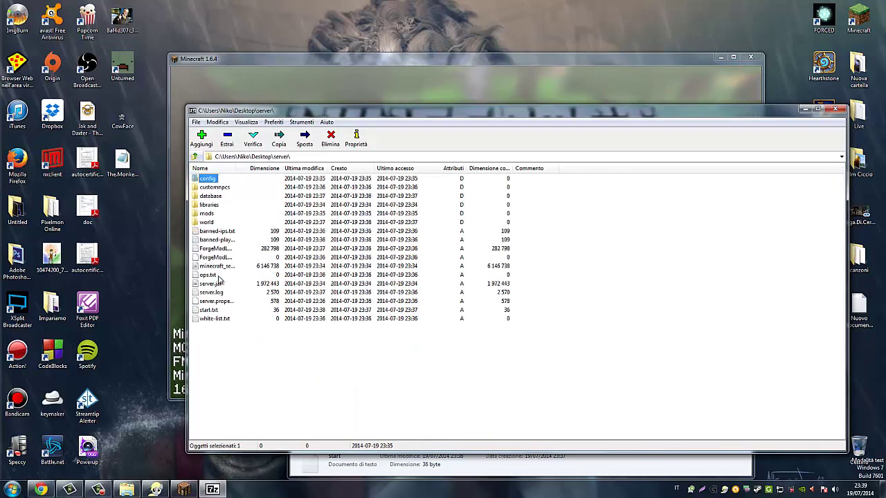
# - Rename start.txt as start.bat in the server folder and close 7-Zip File Manager
pyautogui.rightClick(219, 310)
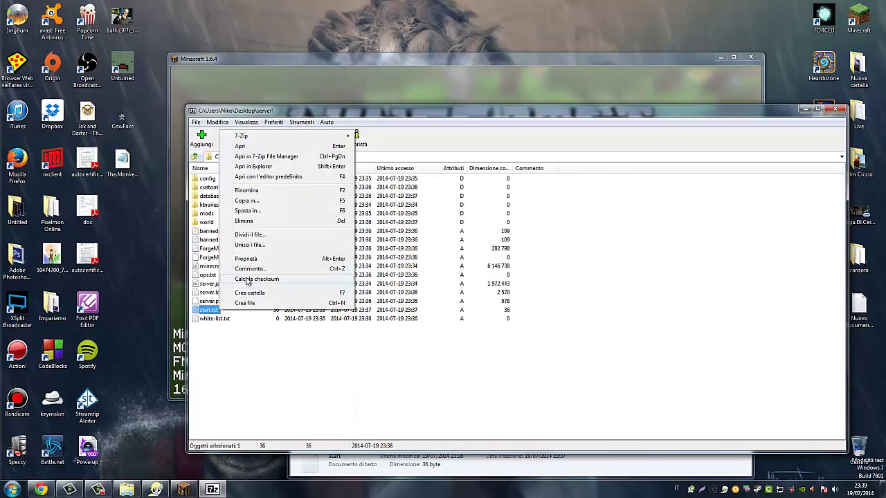
pyautogui.click(247, 190)
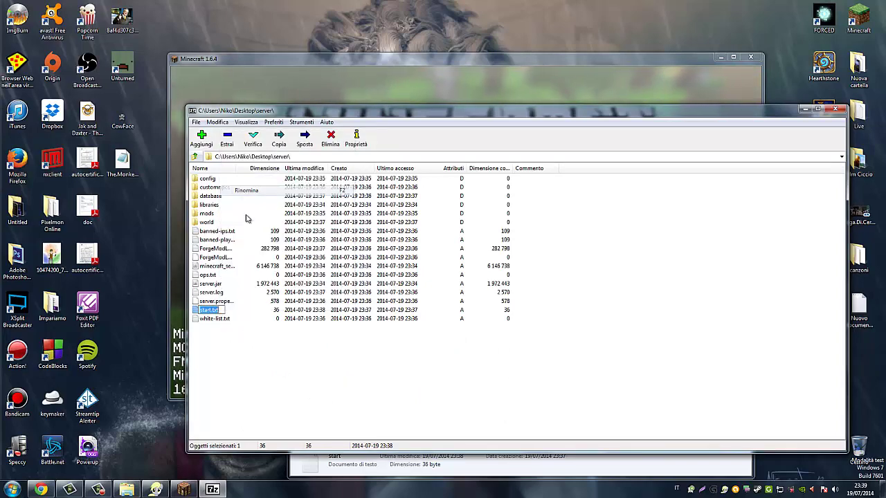
pyautogui.rightClick(219, 310)
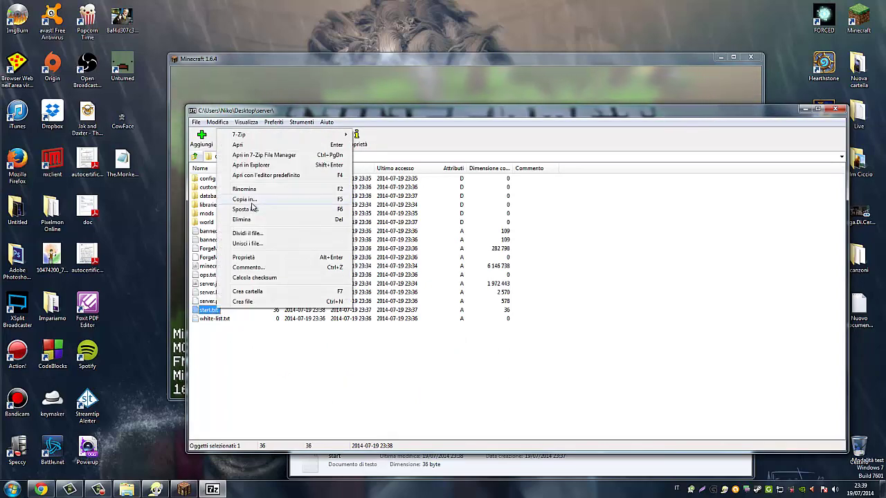
pyautogui.click(247, 188)
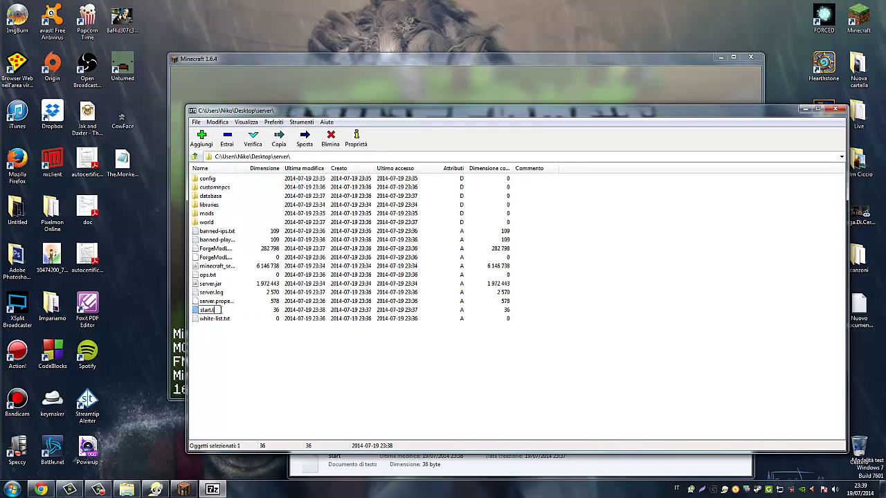
pyautogui.write('start.bat')
pyautogui.press('Return')
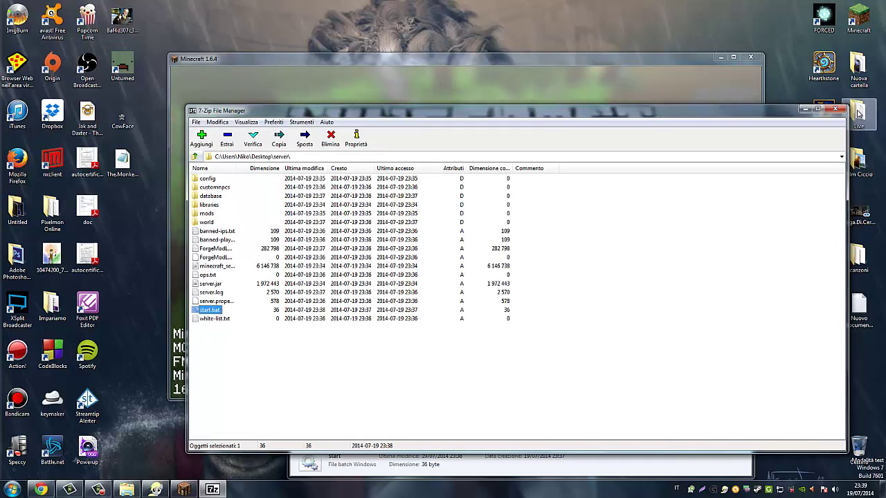
pyautogui.click(835, 109)
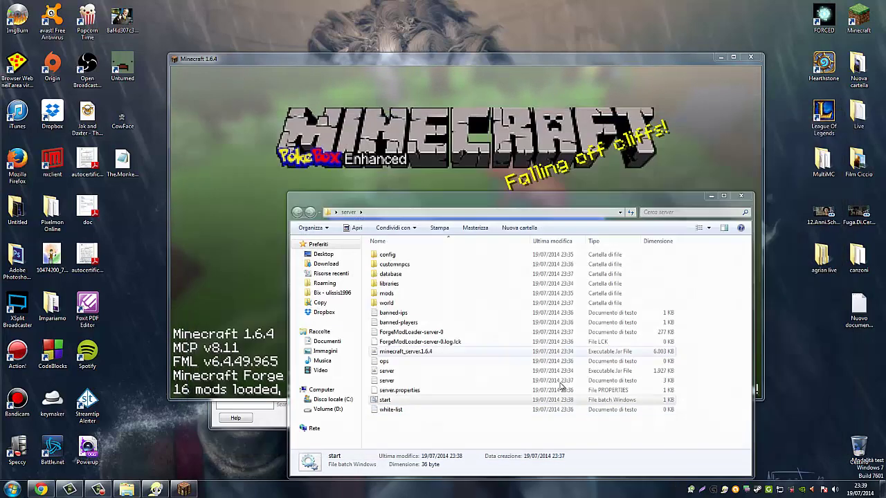
pyautogui.click(386, 400)
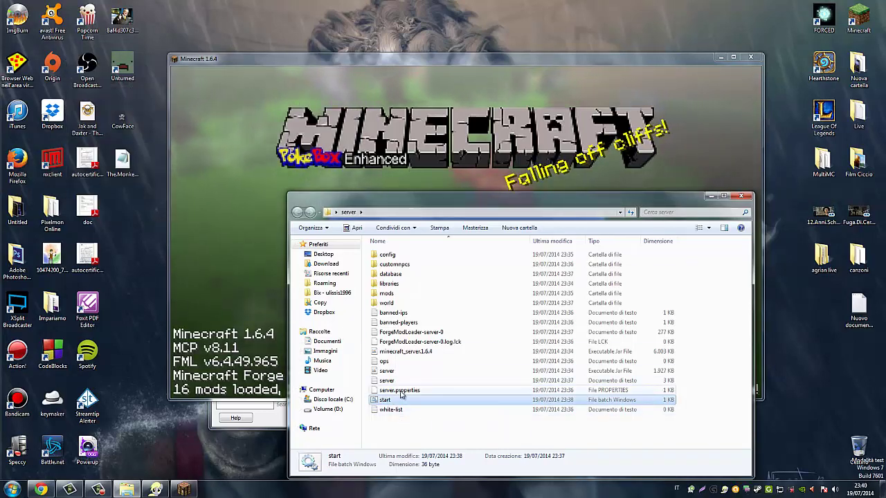
pyautogui.click(361, 174)
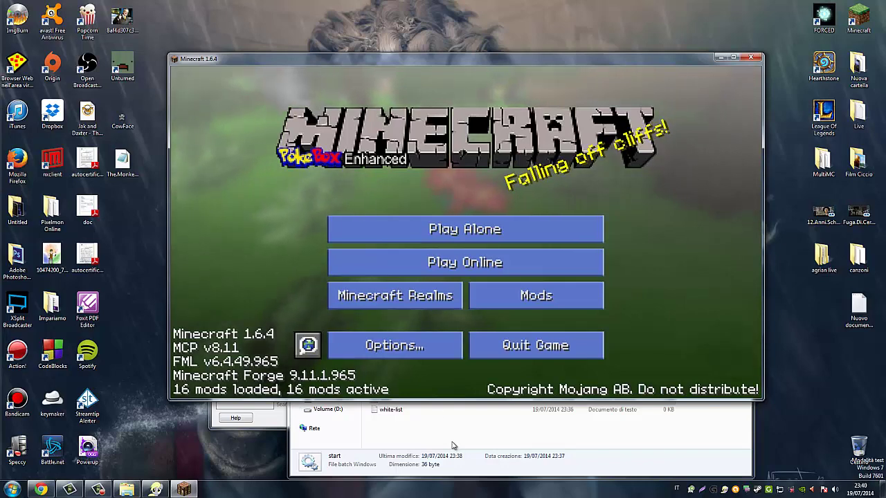
pyautogui.click(409, 419)
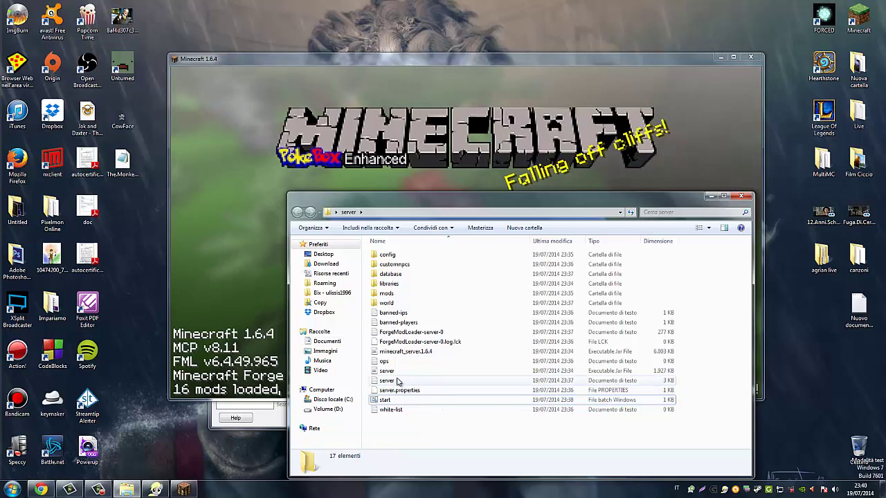
# - Edit start.bat in Notepad++ to set both the -Xmx and -Xms memory values to 128M, save it and close the editor
pyautogui.rightClick(386, 400)
pyautogui.click(432, 254)
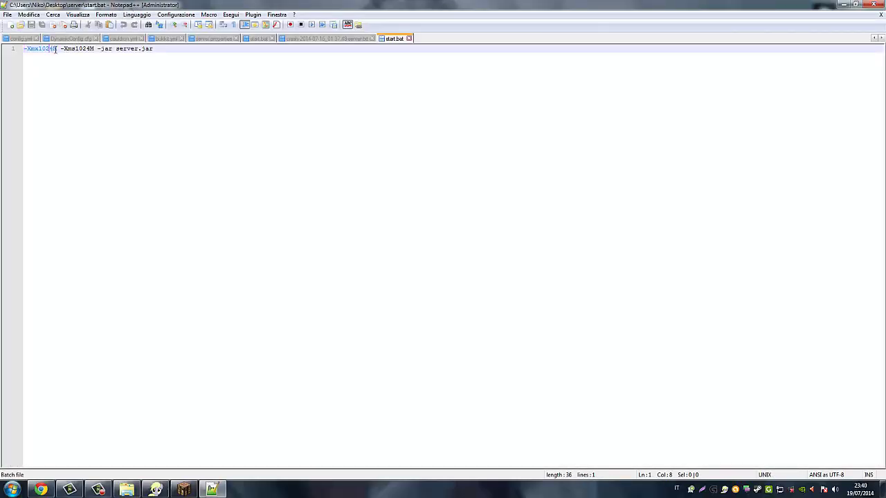
pyautogui.press('BackSpace')
pyautogui.press('BackSpace')
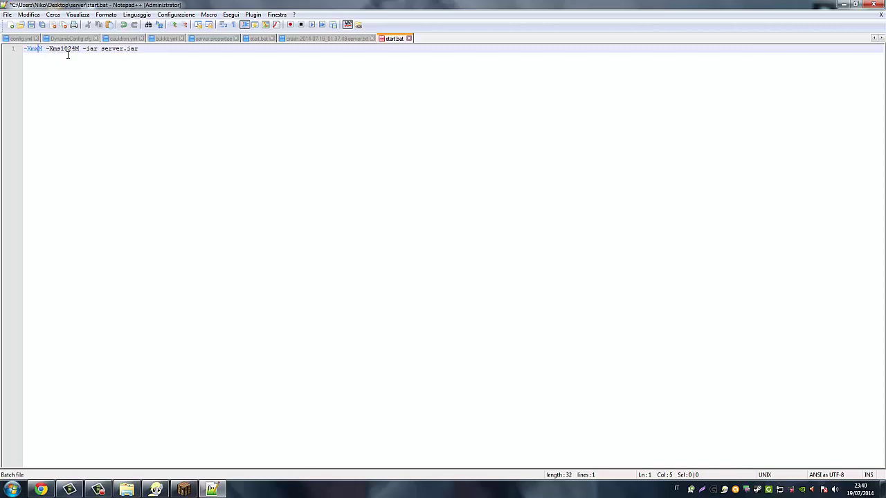
pyautogui.press('BackSpace')
pyautogui.write('8')
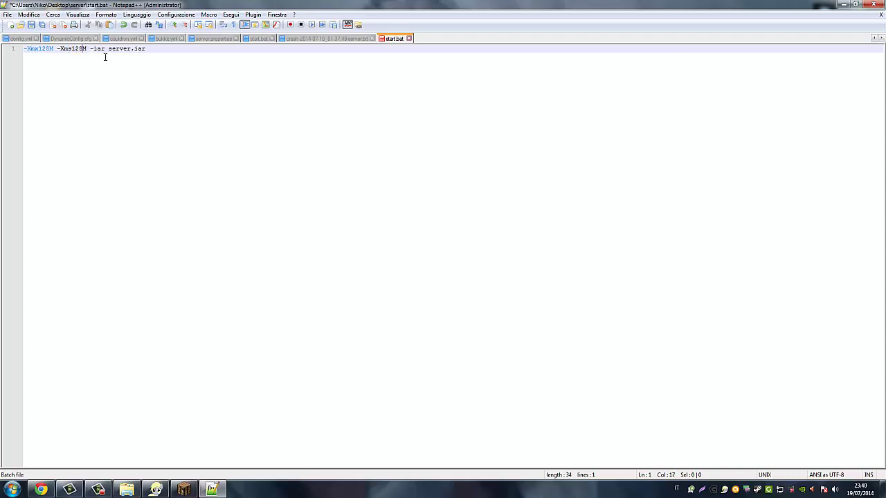
pyautogui.click(32, 25)
pyautogui.click(873, 4)
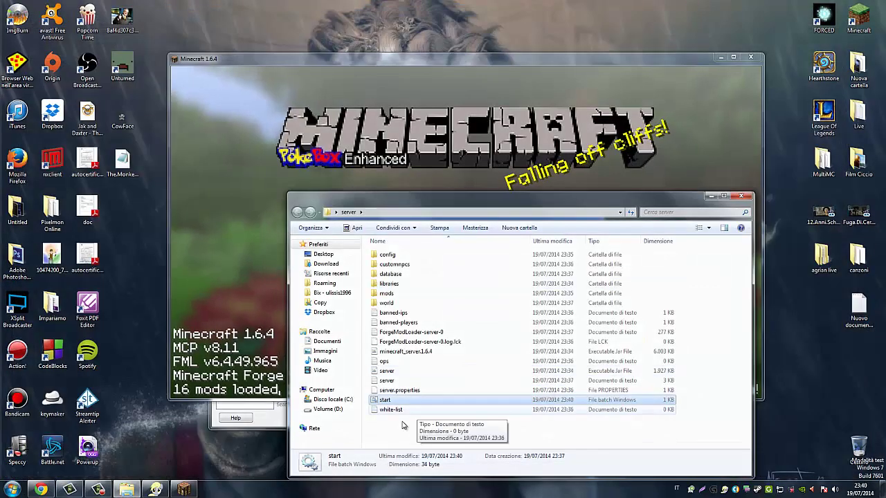
# - Reopen start.bat in Notepad++ and compare its jar file name with the server jar in the server folder, closing the editor when done
pyautogui.rightClick(398, 402)
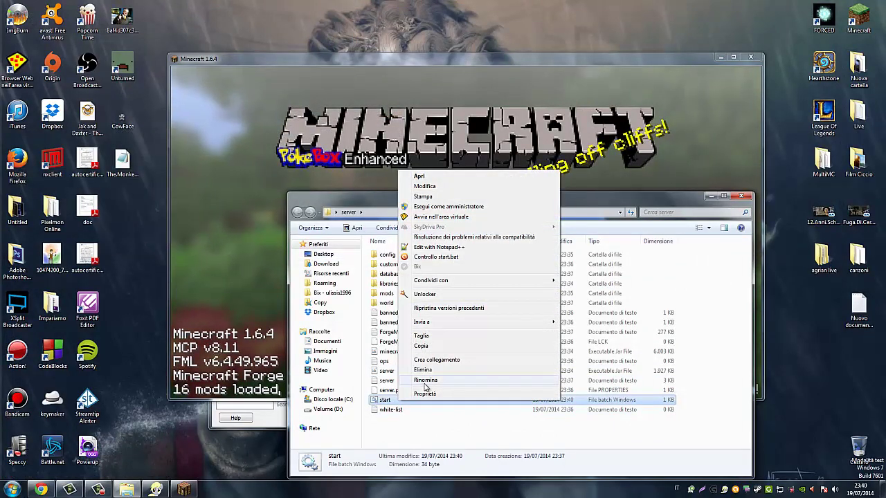
pyautogui.click(445, 255)
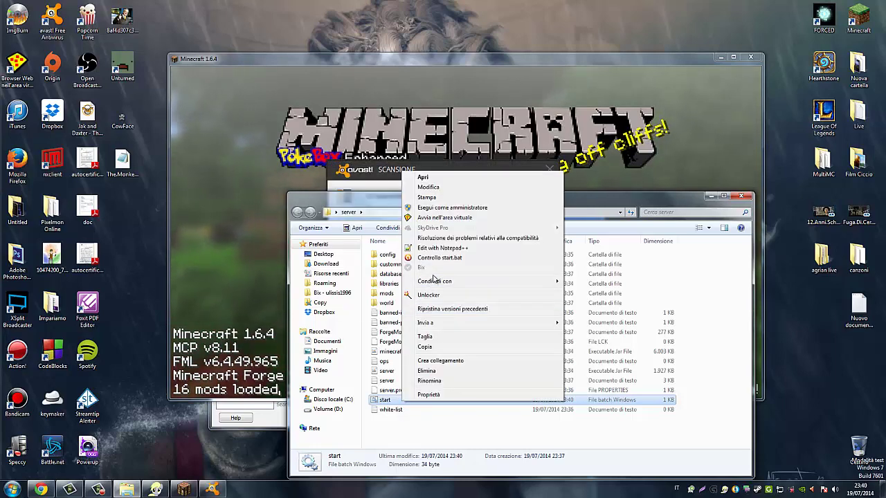
pyautogui.click(443, 247)
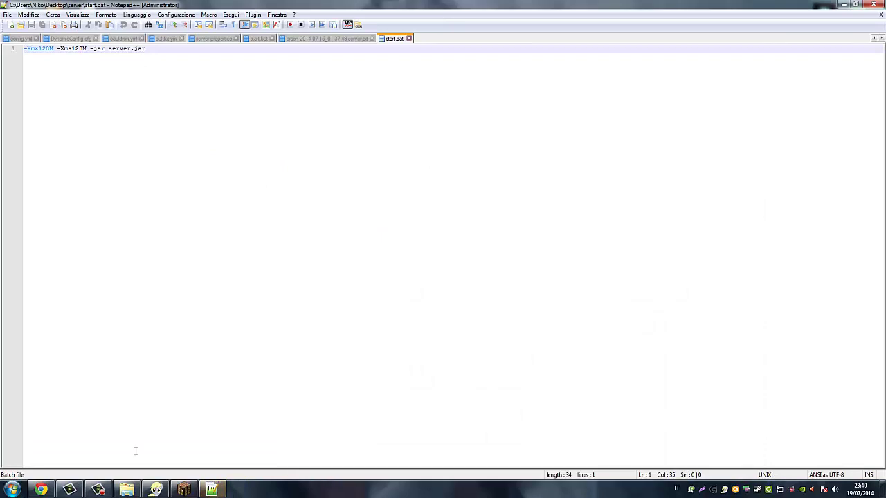
pyautogui.click(126, 490)
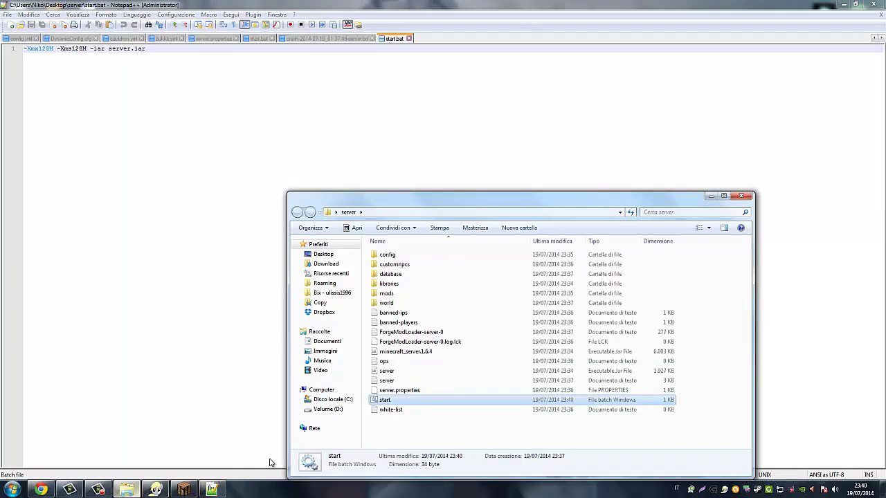
pyautogui.click(408, 370)
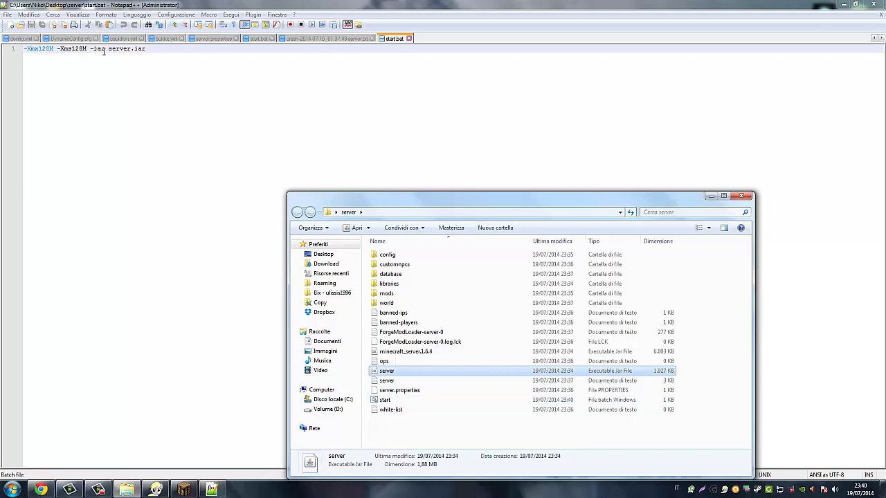
pyautogui.click(154, 51)
pyautogui.click(880, 4)
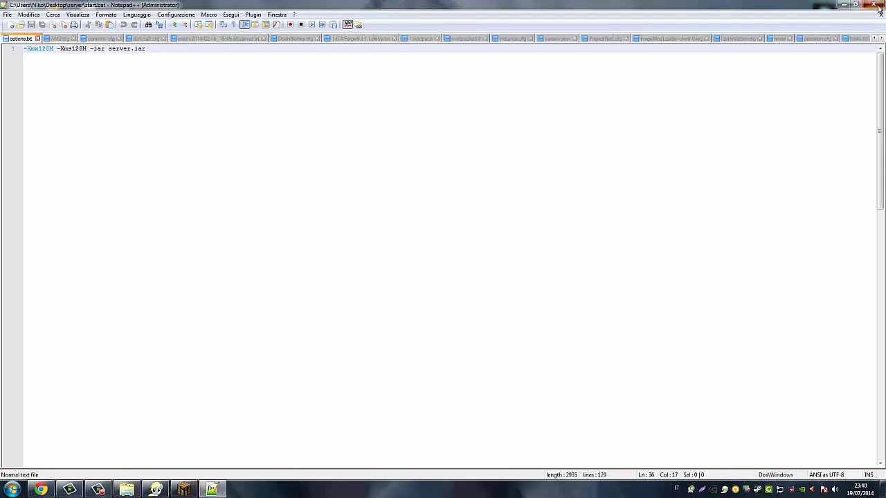
# - Check the computer's physical memory in Windows Task Manager and close it
pyautogui.rightClick(588, 489)
pyautogui.click(600, 471)
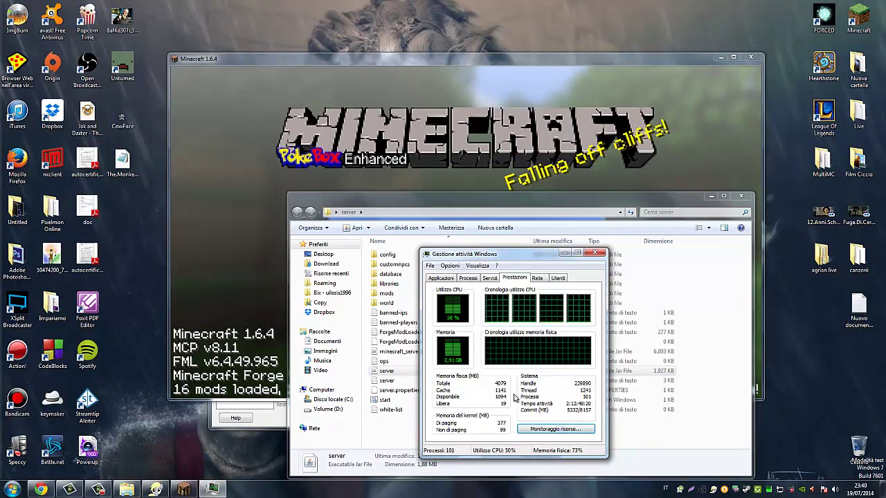
pyautogui.click(594, 253)
# - Insert "java" before the -Xmx256M option in start.bat, save the file and close Notepad++
pyautogui.click(389, 402)
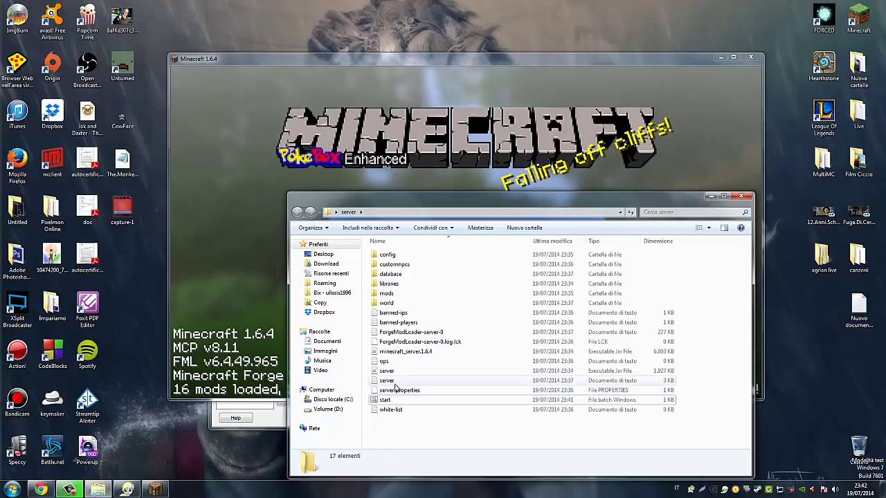
pyautogui.rightClick(389, 400)
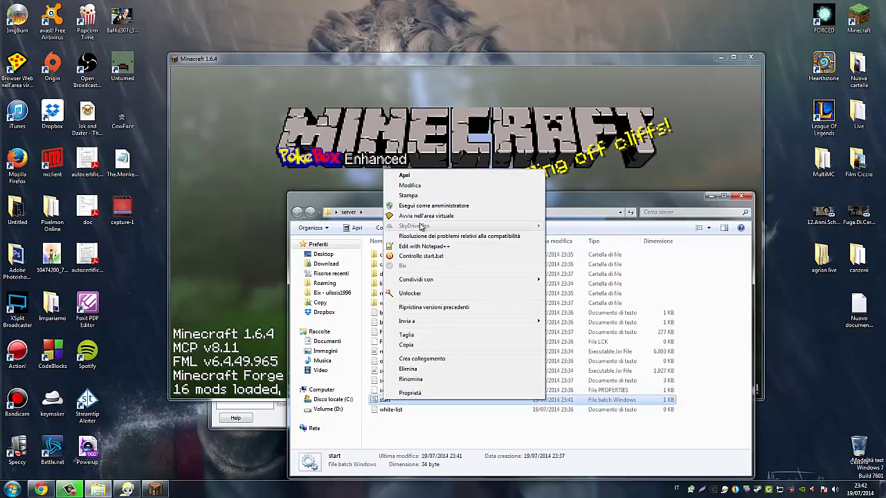
pyautogui.click(225, 121)
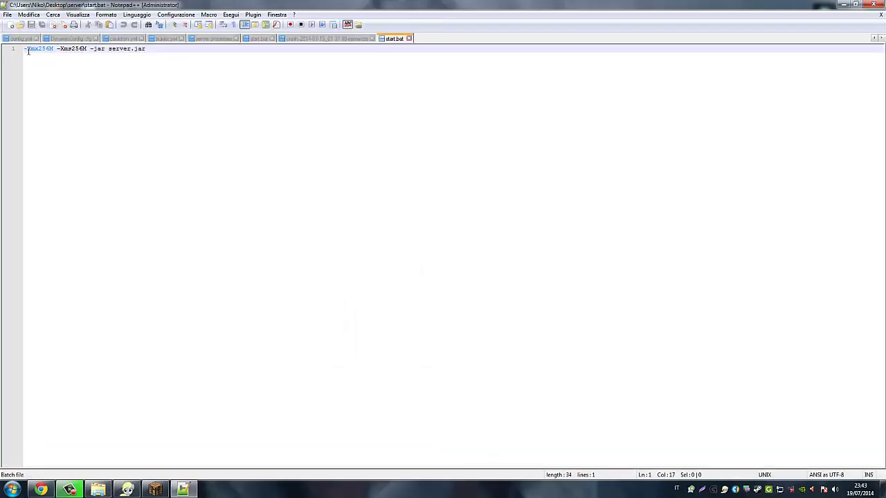
pyautogui.rightClick(25, 48)
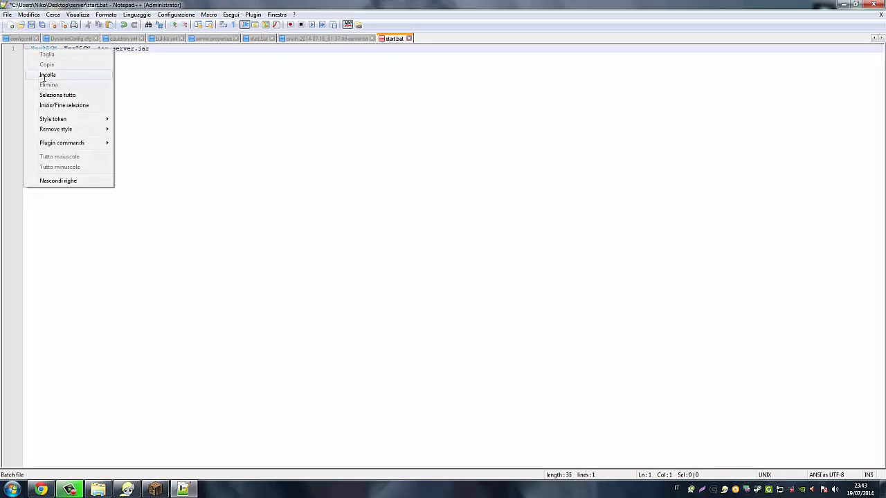
pyautogui.click(44, 76)
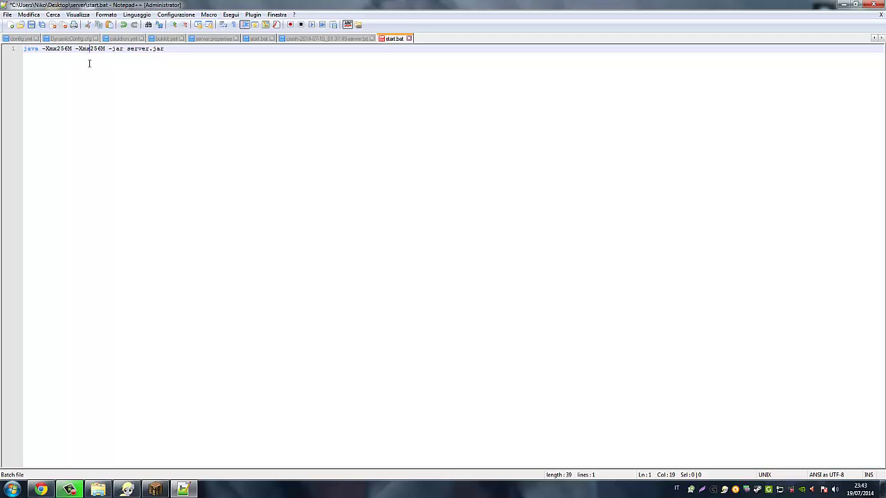
pyautogui.click(32, 25)
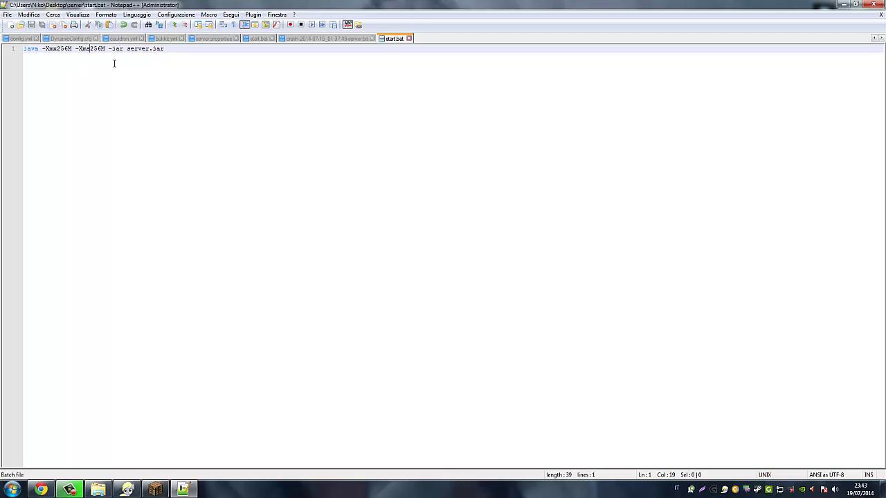
pyautogui.click(874, 4)
# - Launch the server with start.bat and reposition the Minecraft server window to follow the console log
pyautogui.doubleClick(391, 402)
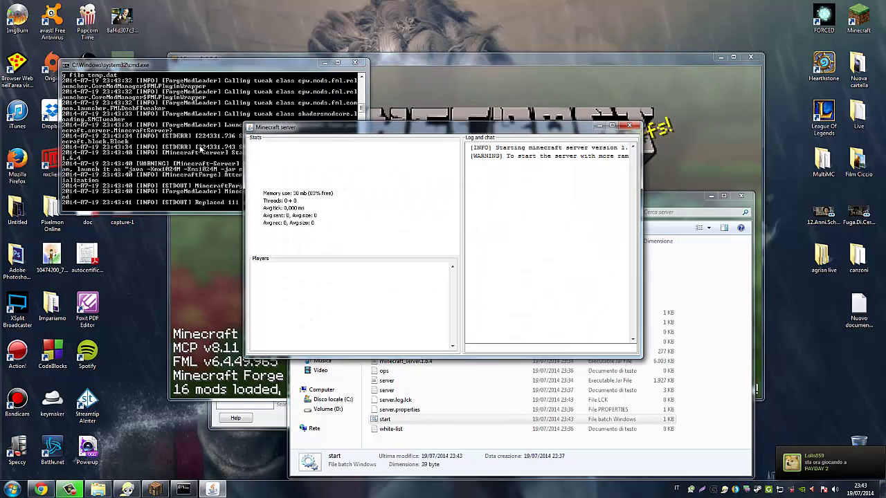
pyautogui.moveTo(363, 136); pyautogui.dragTo(406, 155)
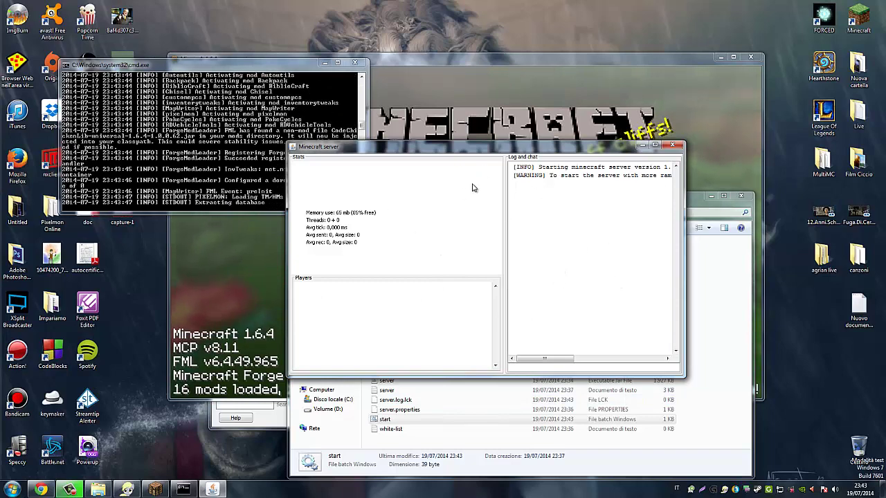
pyautogui.click(158, 142)
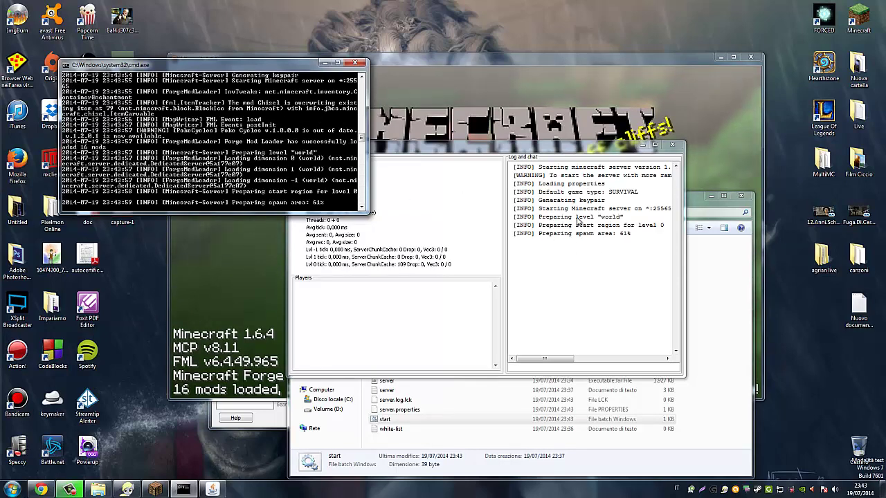
# - Add a multiplayer server with the address localhost to Minecraft's online server list
pyautogui.click(523, 108)
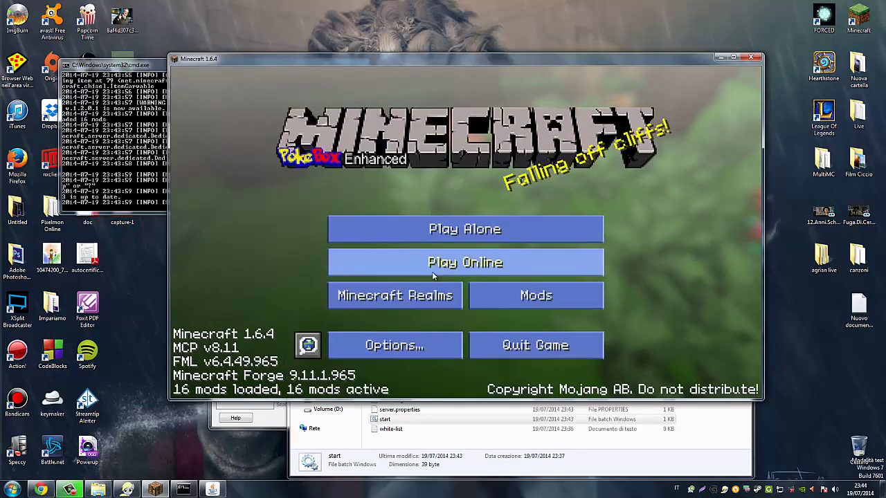
pyautogui.click(519, 263)
pyautogui.click(560, 338)
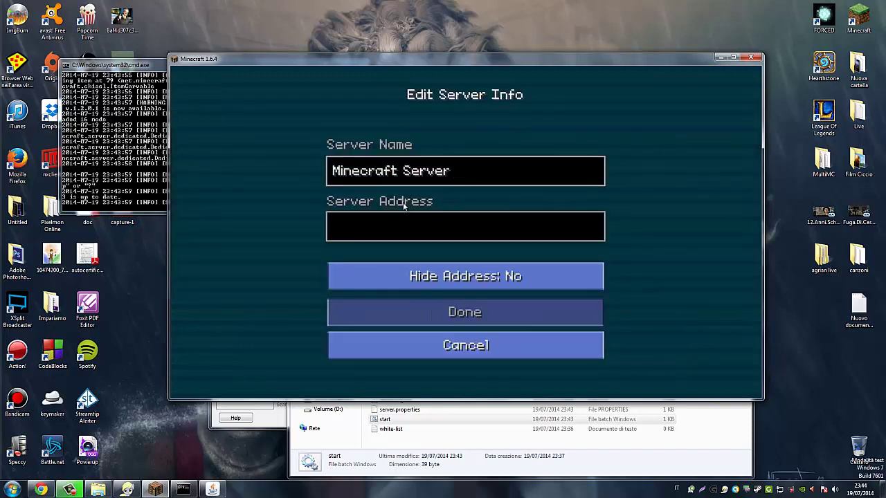
pyautogui.write('ca')
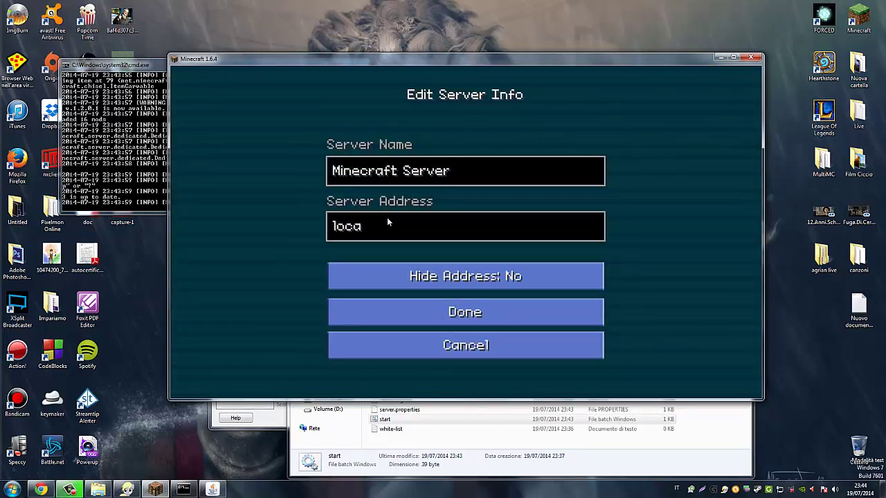
pyautogui.write('lhost:')
pyautogui.press('BackSpace')
pyautogui.click(471, 313)
# - Join the localhost server, pick Chikorita as the starter Pokemon, and send it out and retrieve it once
pyautogui.doubleClick(430, 211)
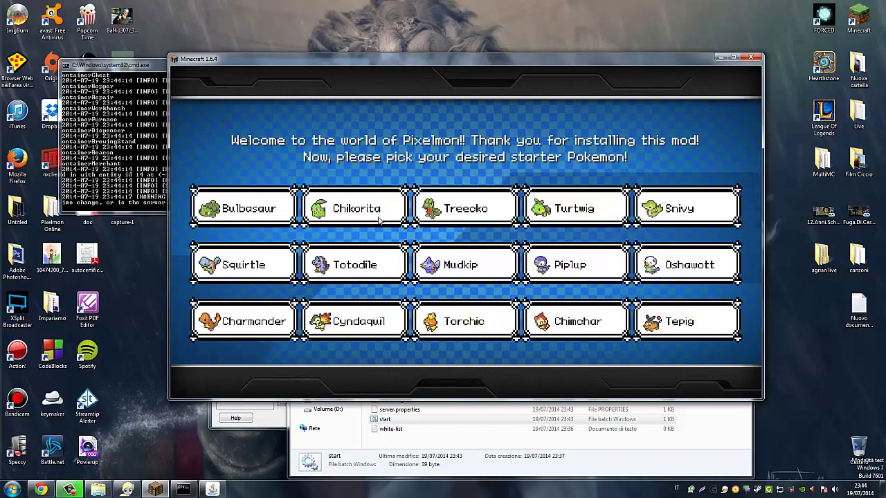
pyautogui.click(356, 205)
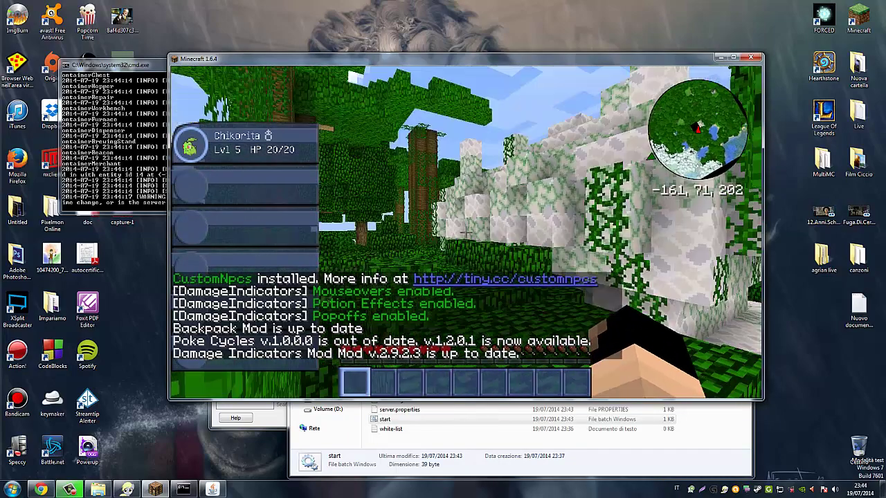
pyautogui.press('r')
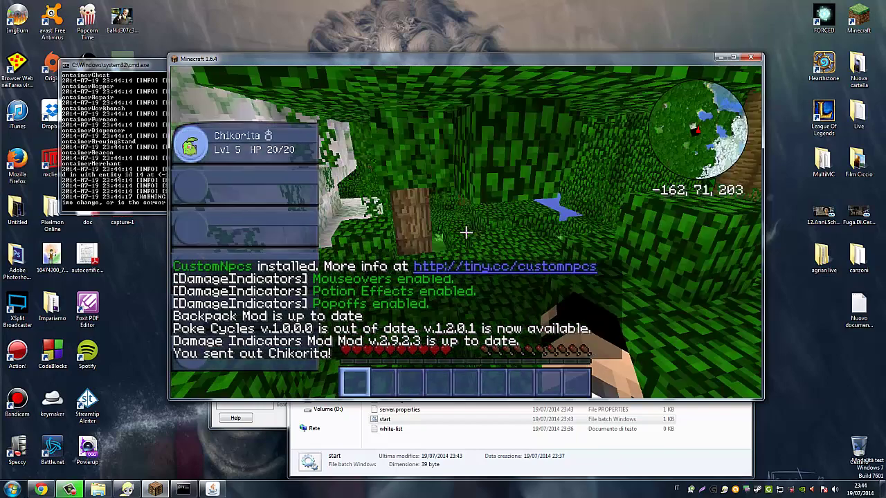
pyautogui.press('r')
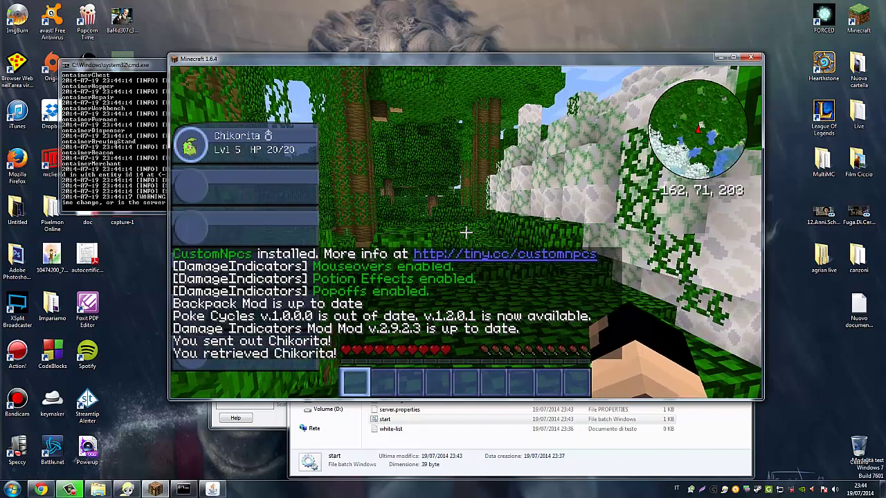
# - Quit the Minecraft game and shut down the server with the stop command
pyautogui.press('Escape')
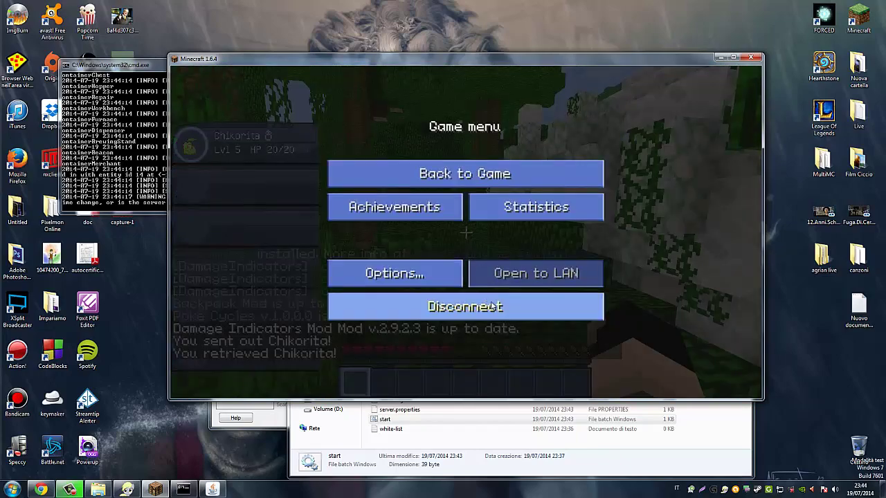
pyautogui.click(753, 59)
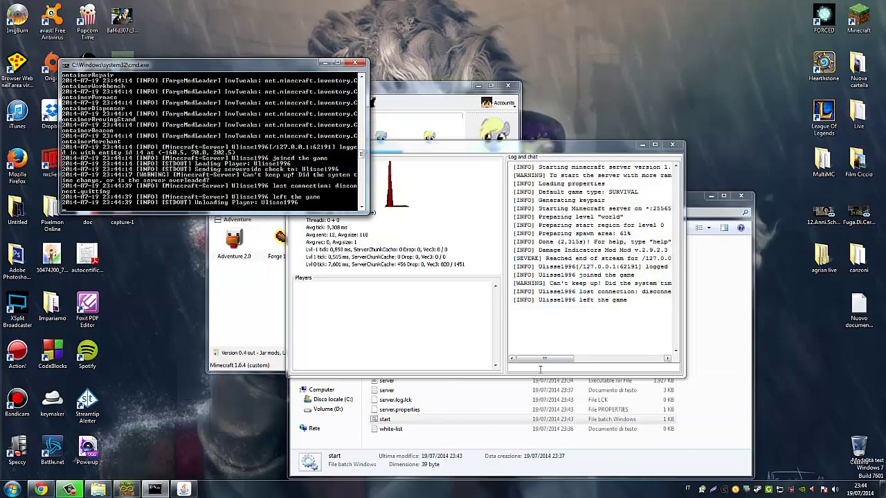
pyautogui.click(540, 368)
pyautogui.write('st')
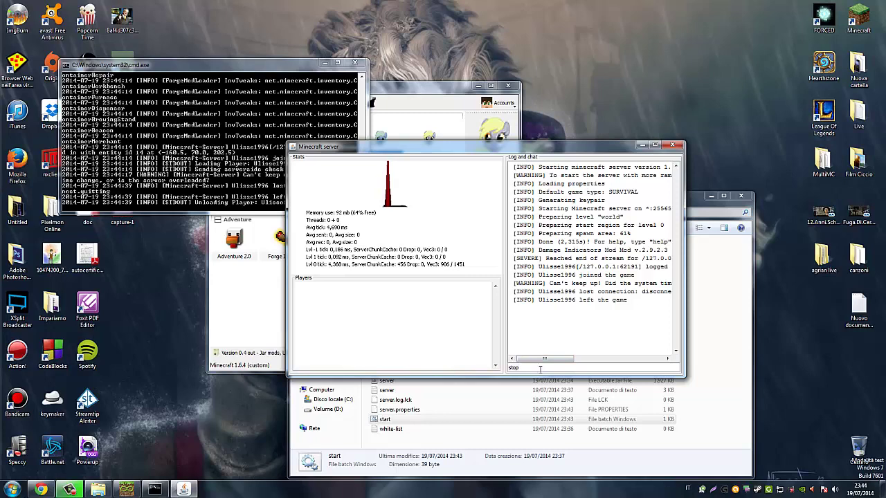
pyautogui.write('op')
pyautogui.press('Return')
pyautogui.click(502, 439)
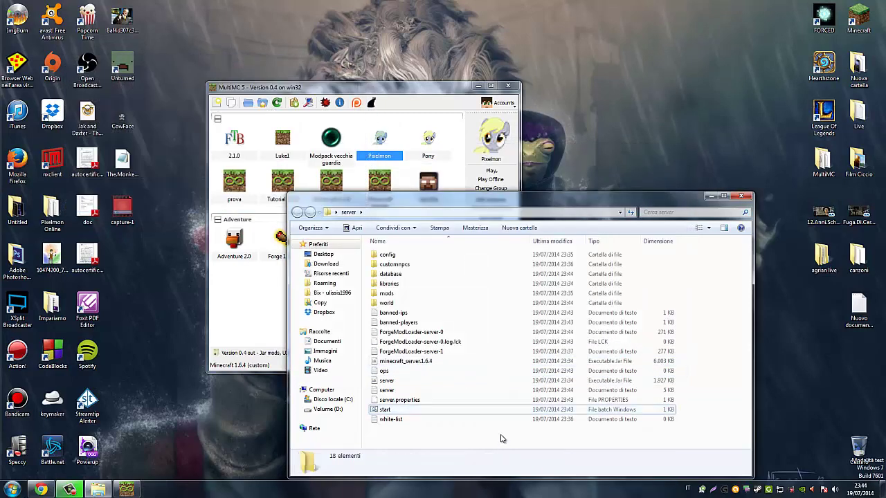